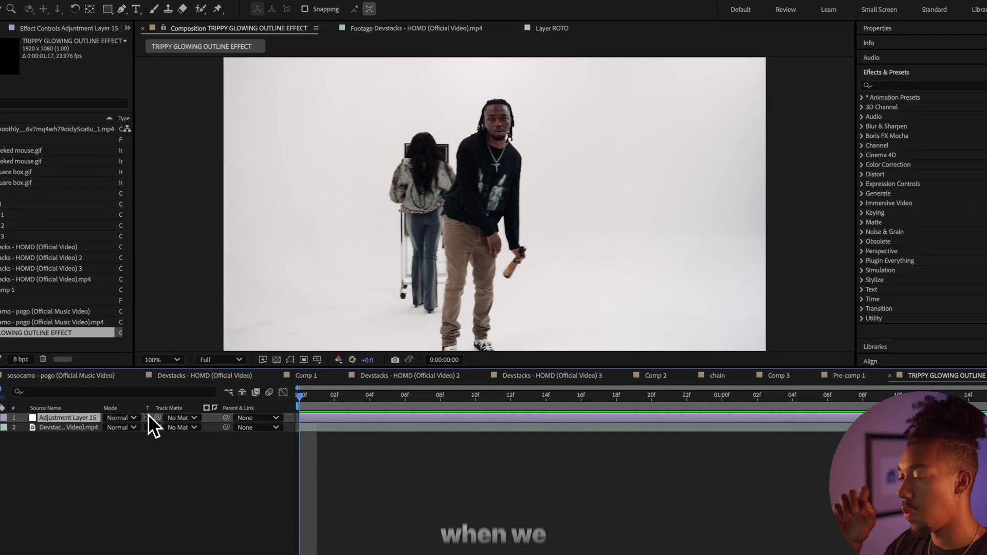
# Swap Adjustment Layer 15 for a new adjustment layer trimmed to start at 0:00:00:11
pyautogui.press('space')
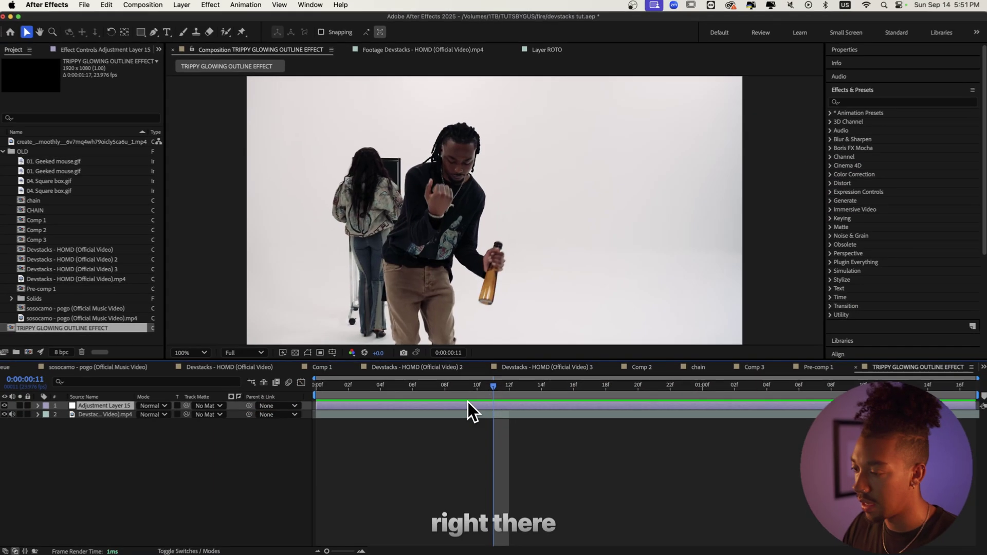
pyautogui.press('Delete')
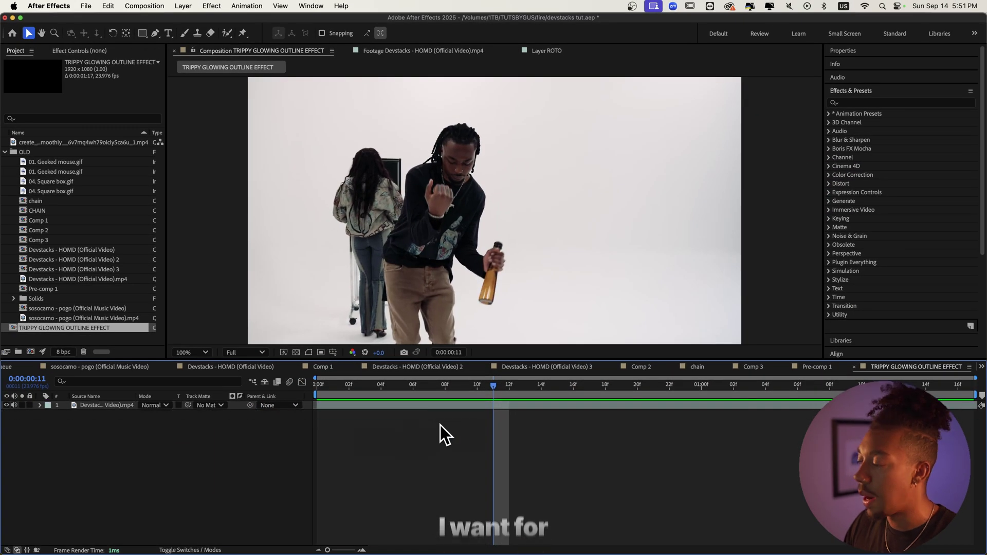
pyautogui.rightClick(458, 428)
pyautogui.moveTo(494, 421)
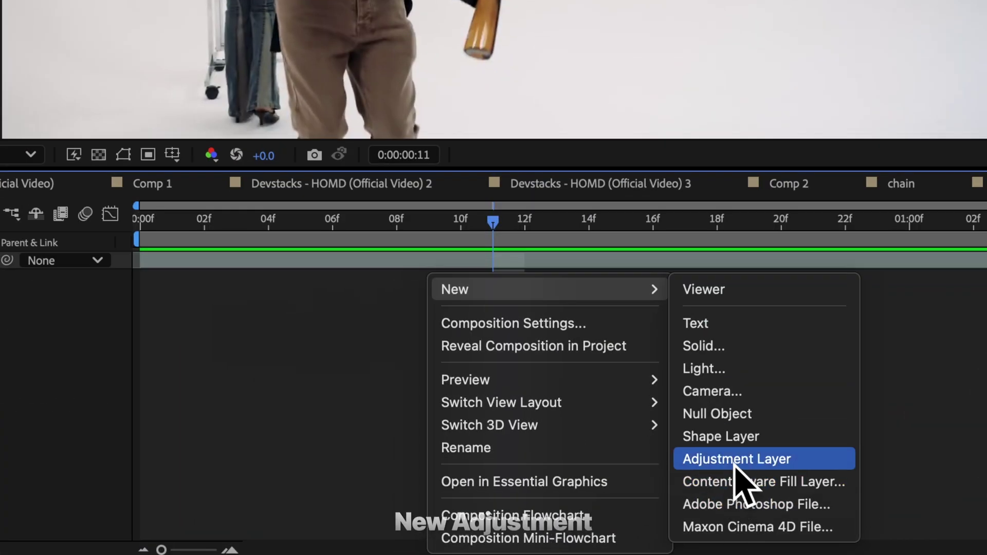
pyautogui.click(736, 459)
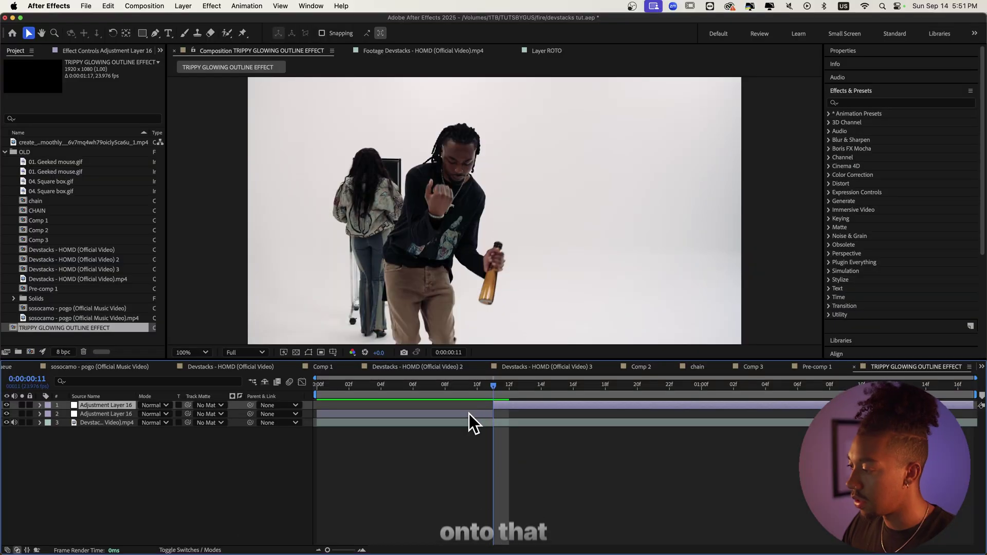
pyautogui.hotkey('alt', ']')
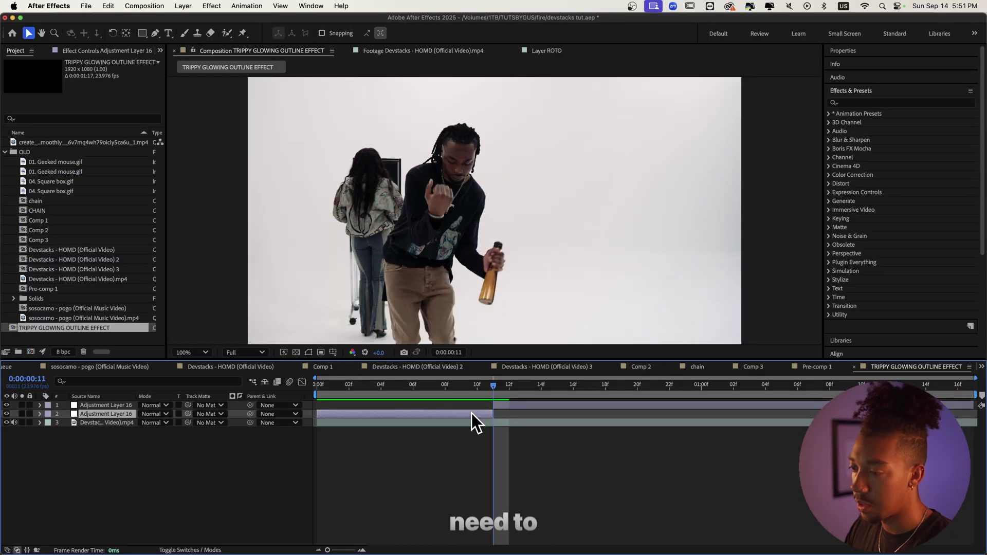
pyautogui.press('Delete')
pyautogui.click(501, 407)
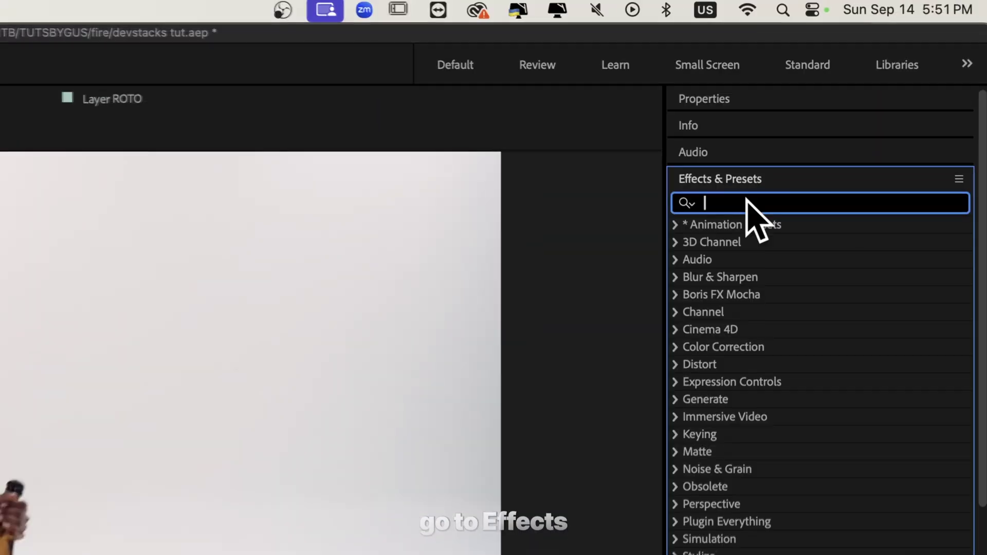
# Apply Unsharp Mask to the adjustment layer with Radius 50 and Amount 70
pyautogui.write('unsharp mas')
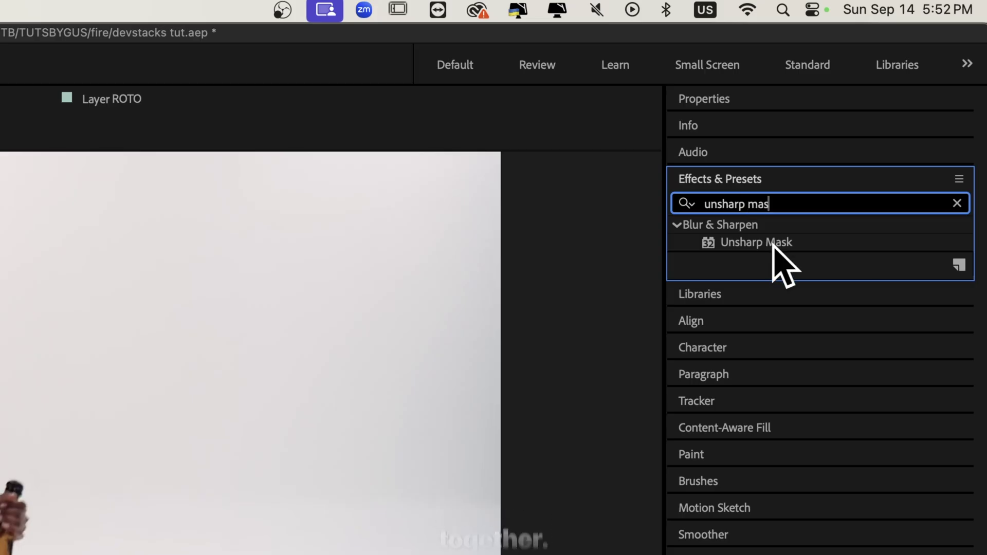
pyautogui.moveTo(774, 246); pyautogui.dragTo(180, 554)
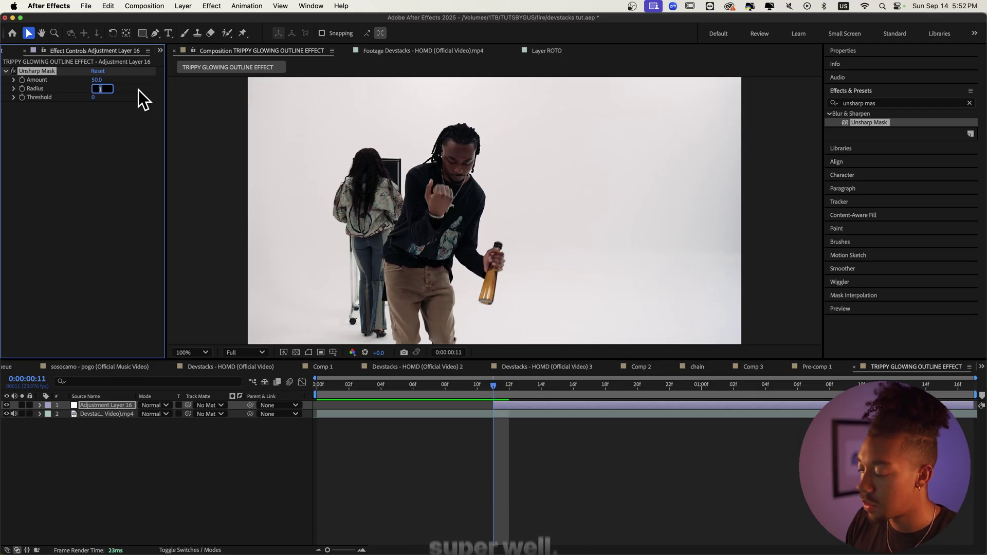
pyautogui.write('50')
pyautogui.press('Return')
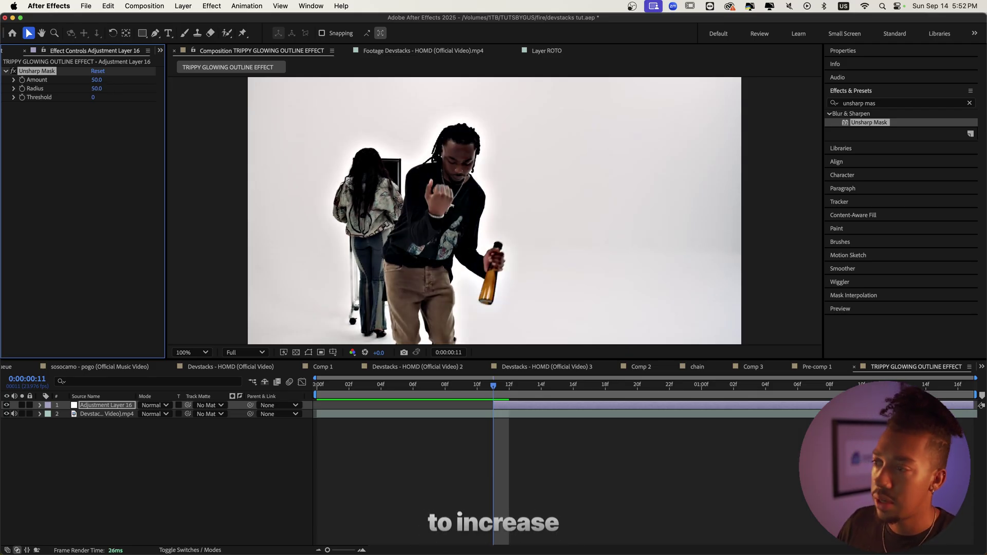
pyautogui.moveTo(93, 80); pyautogui.dragTo(87, 81)
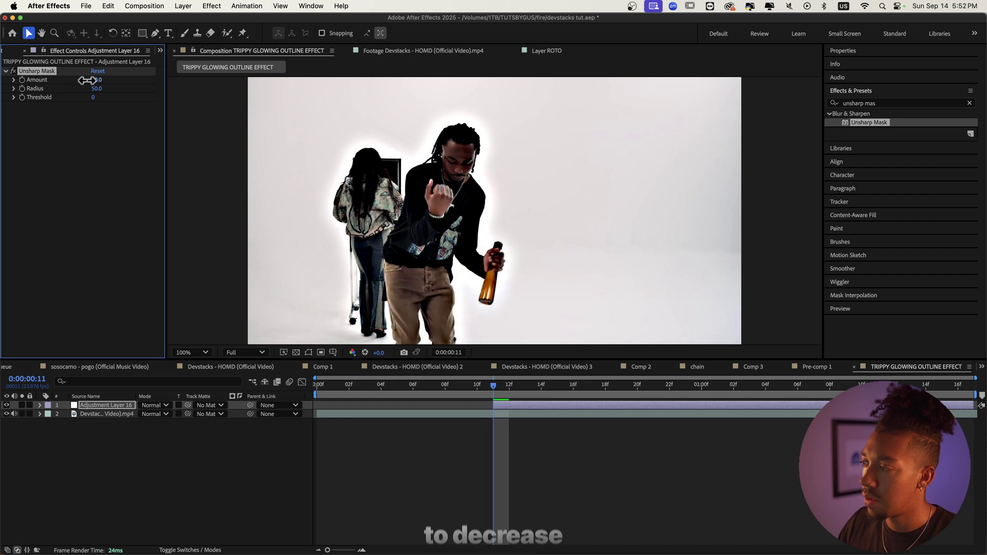
# Apply the Invert effect to the adjustment layer to make a negative
pyautogui.click(877, 104)
pyautogui.write('invert')
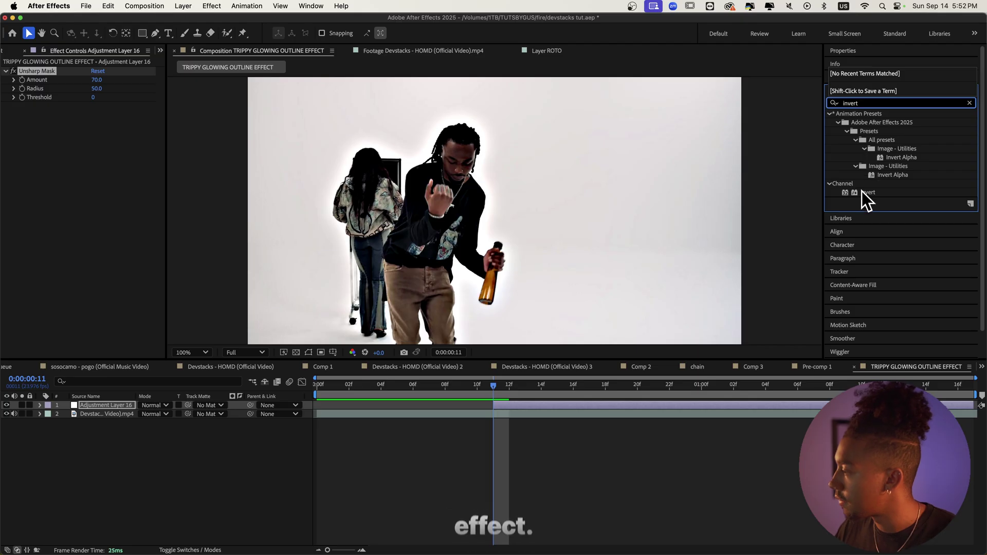
pyautogui.doubleClick(863, 192)
pyautogui.click(854, 103)
pyautogui.write('curves')
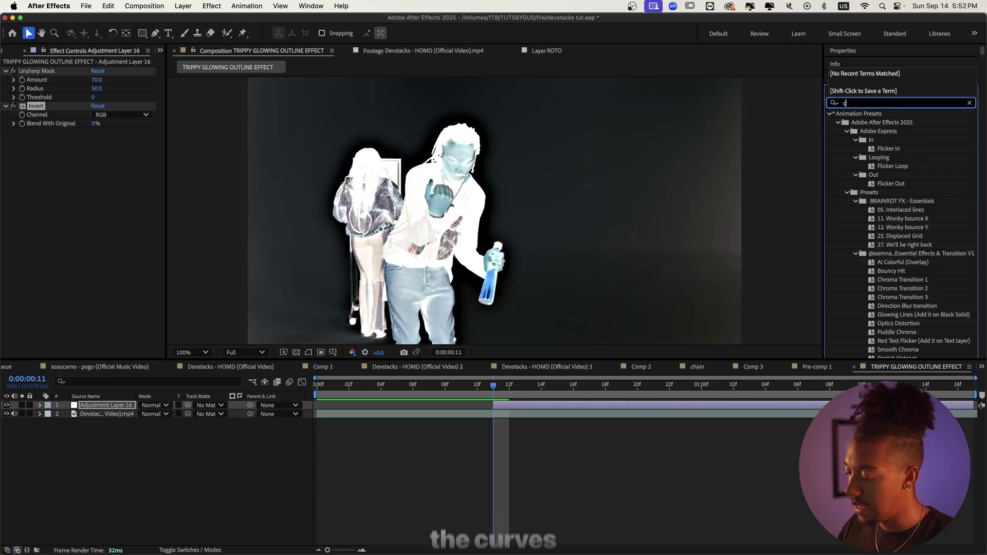
# Apply Curves and drag the black point right to crush the inverted tones
pyautogui.doubleClick(869, 192)
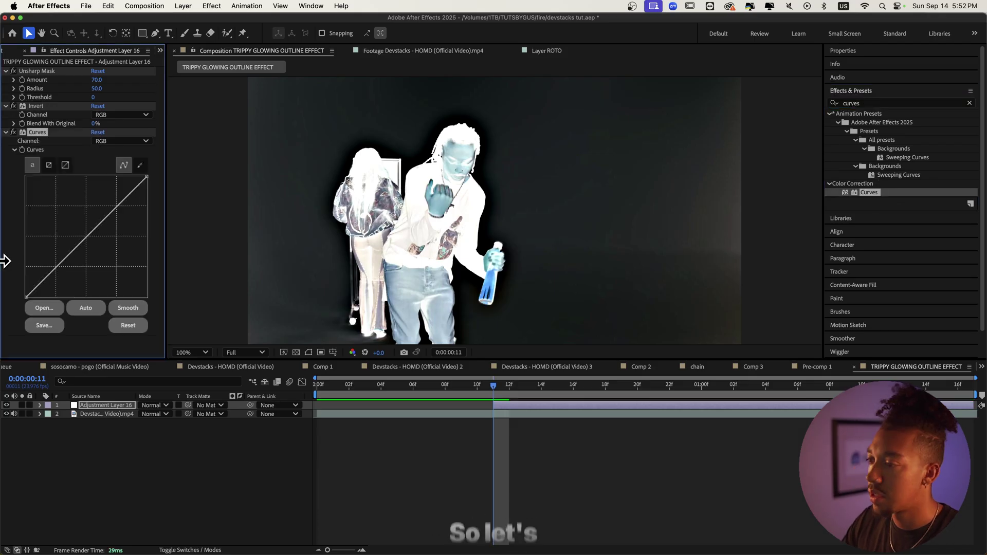
pyautogui.moveTo(26, 288); pyautogui.dragTo(137, 286)
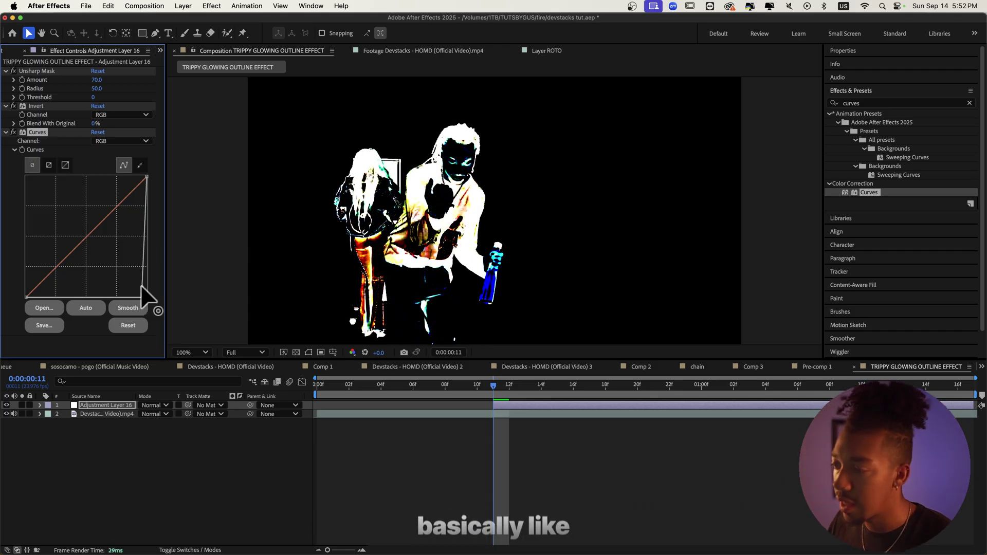
pyautogui.moveTo(144, 292)
pyautogui.mouseDown()
pyautogui.moveTo(149, 302)
pyautogui.moveTo(138, 290)
pyautogui.mouseUp()
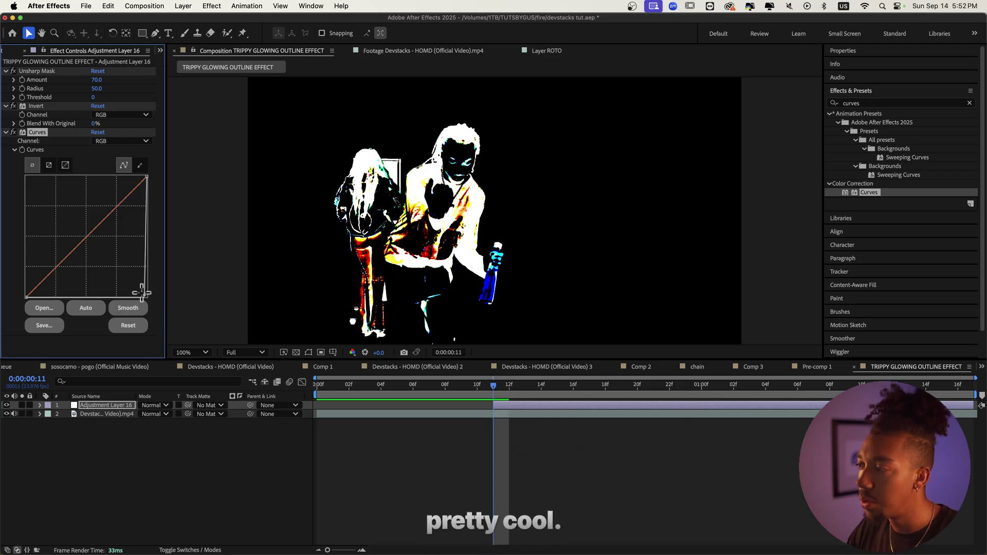
# Scrub back through the clip and play a preview of the crushed look
pyautogui.moveTo(494, 385); pyautogui.dragTo(149, 371)
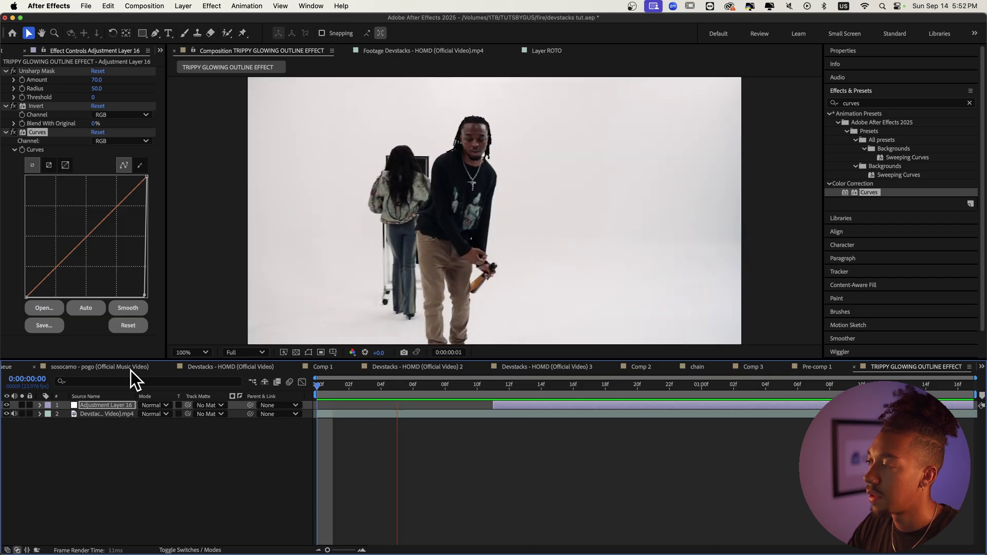
pyautogui.click(924, 385)
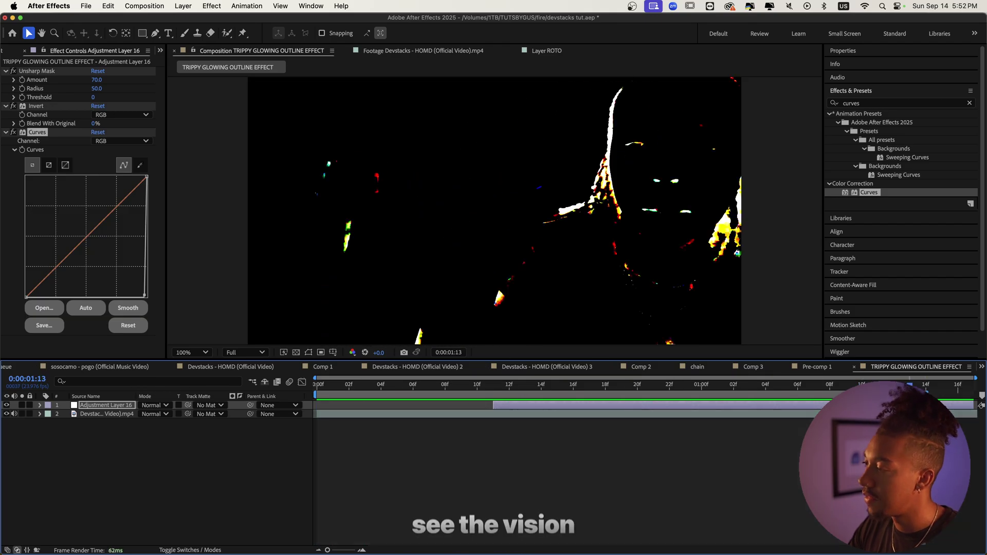
pyautogui.press('space')
# Apply Hue/Saturation to the adjustment layer, leaving Master Hue at zero
pyautogui.click(873, 84)
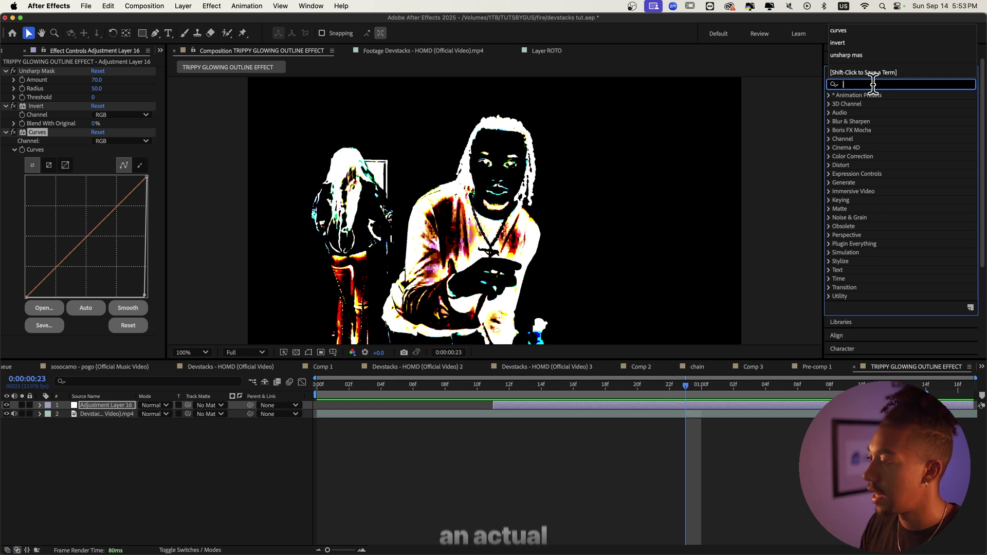
pyautogui.write('hue')
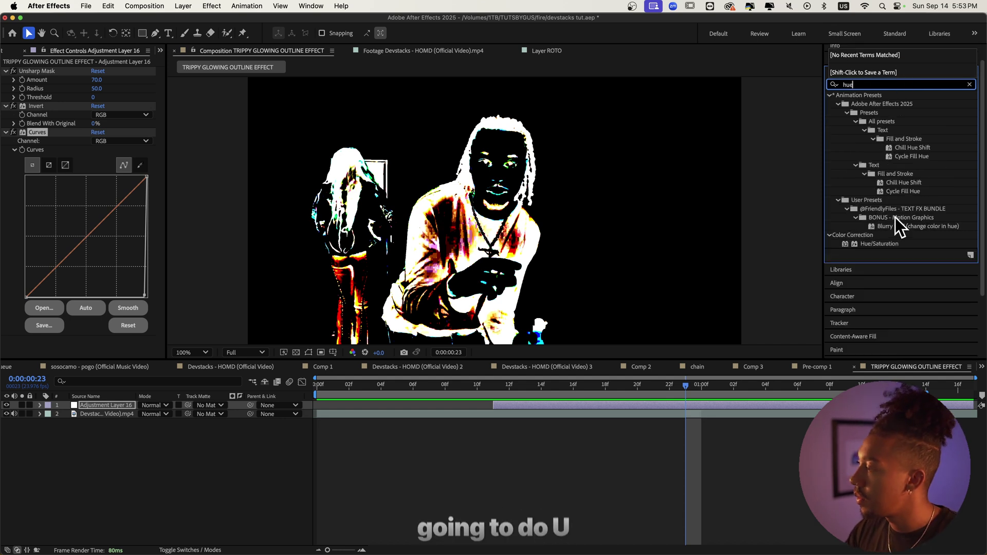
pyautogui.moveTo(884, 243); pyautogui.dragTo(15, 309)
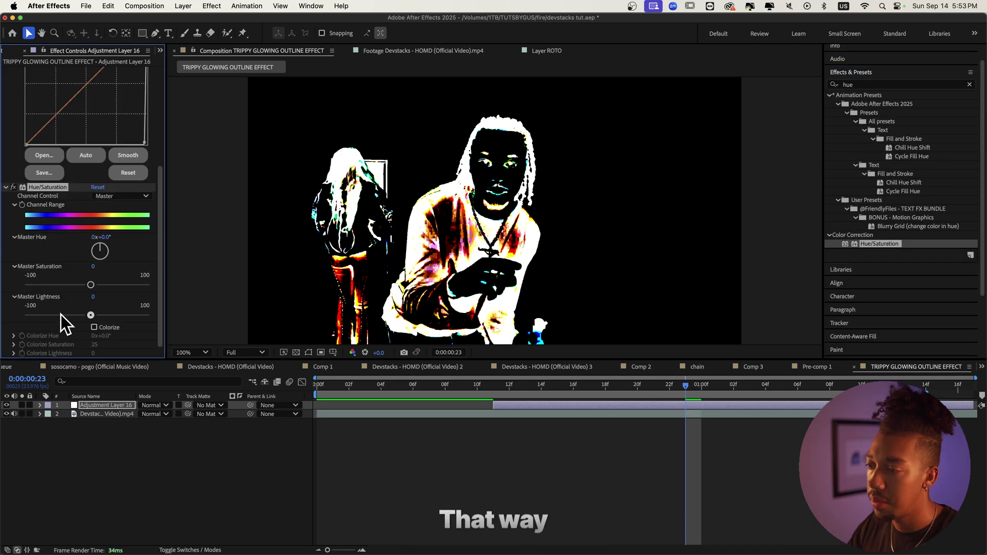
pyautogui.moveTo(101, 251); pyautogui.dragTo(58, 270)
pyautogui.press('super+z')
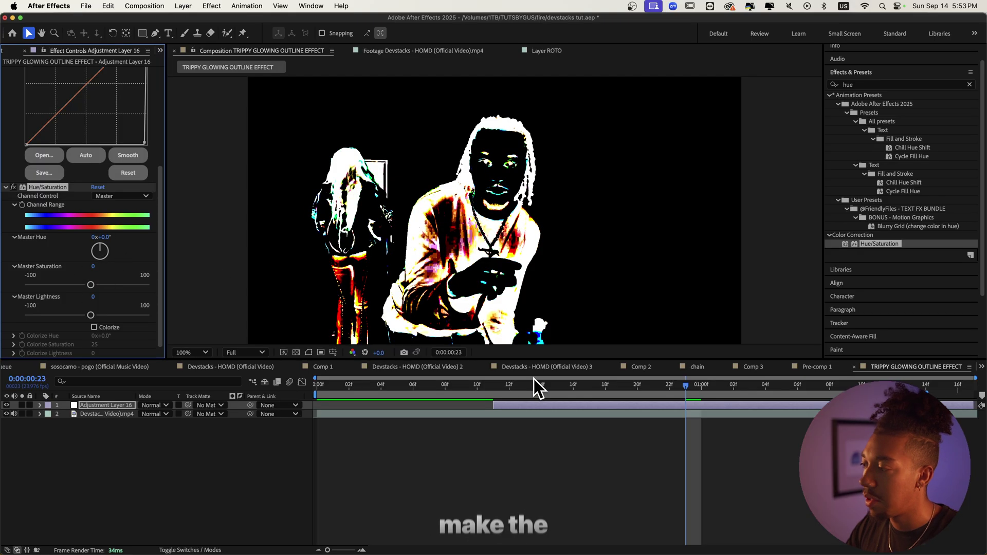
# Keyframe Master Hue from 0x at the start to 3x+0.0° at 0:00:01:13, then preview
pyautogui.click(493, 385)
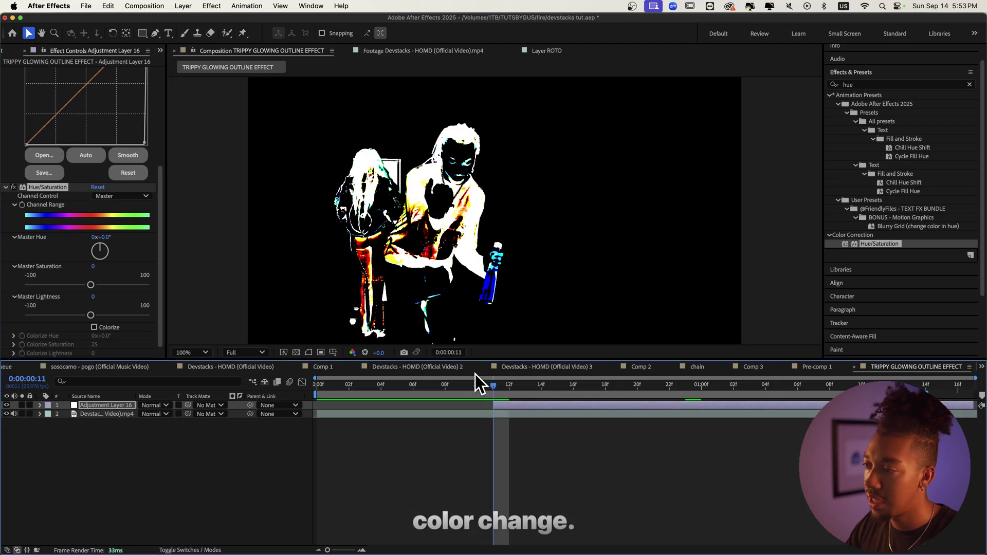
pyautogui.click(22, 205)
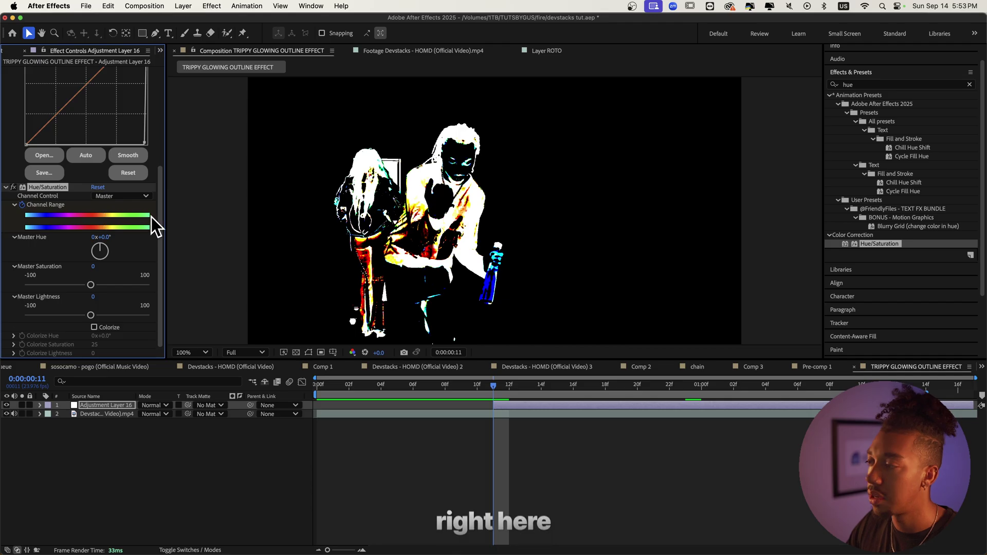
pyautogui.moveTo(495, 385); pyautogui.dragTo(926, 386)
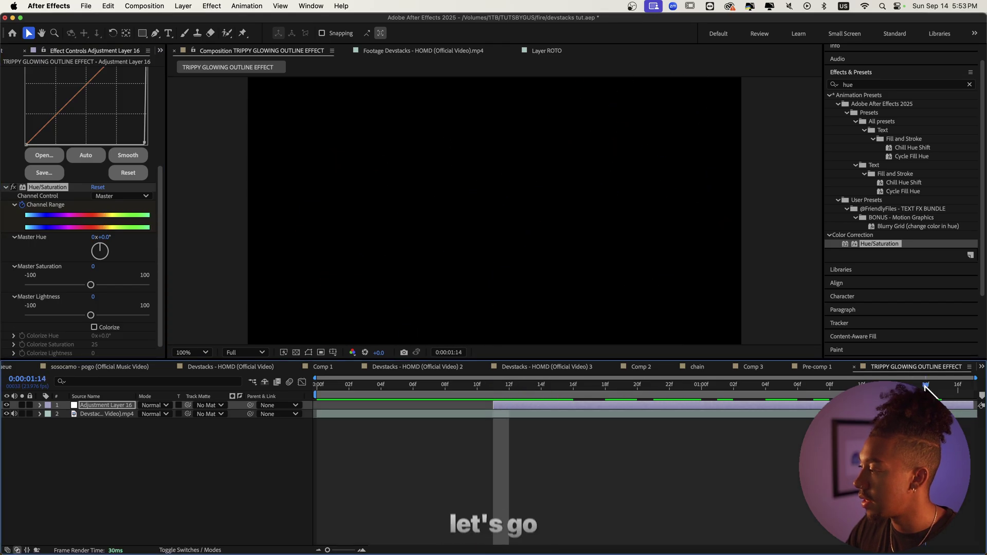
pyautogui.click(95, 236)
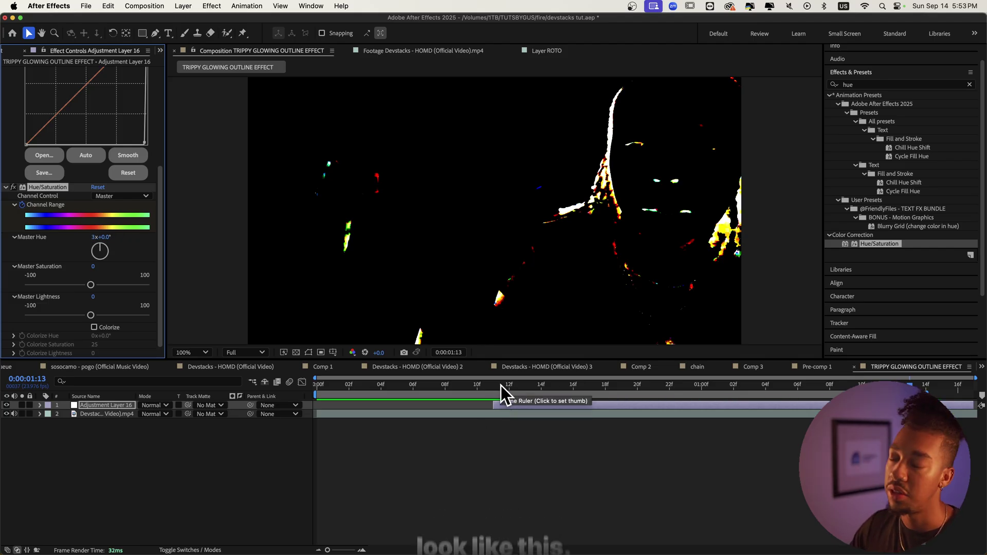
pyautogui.press('space')
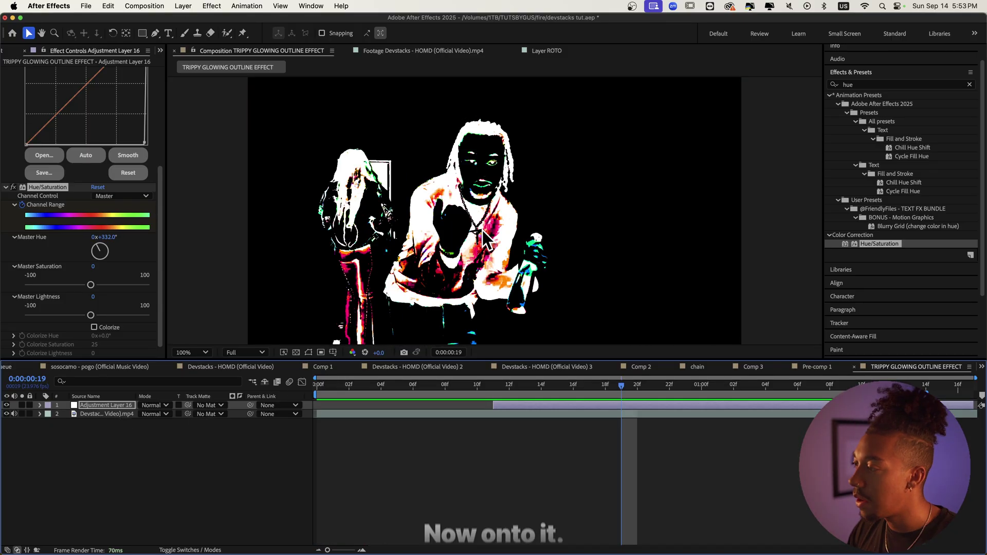
# Apply Directional Blur (Blur Length 3.1), place it just below Curves, and preview
pyautogui.click(895, 85)
pyautogui.write('direct')
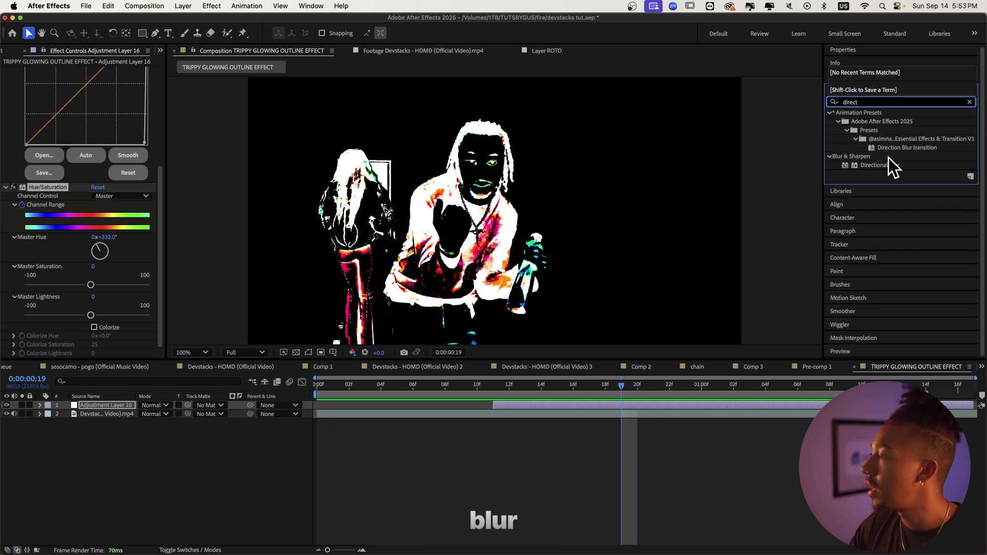
pyautogui.doubleClick(886, 164)
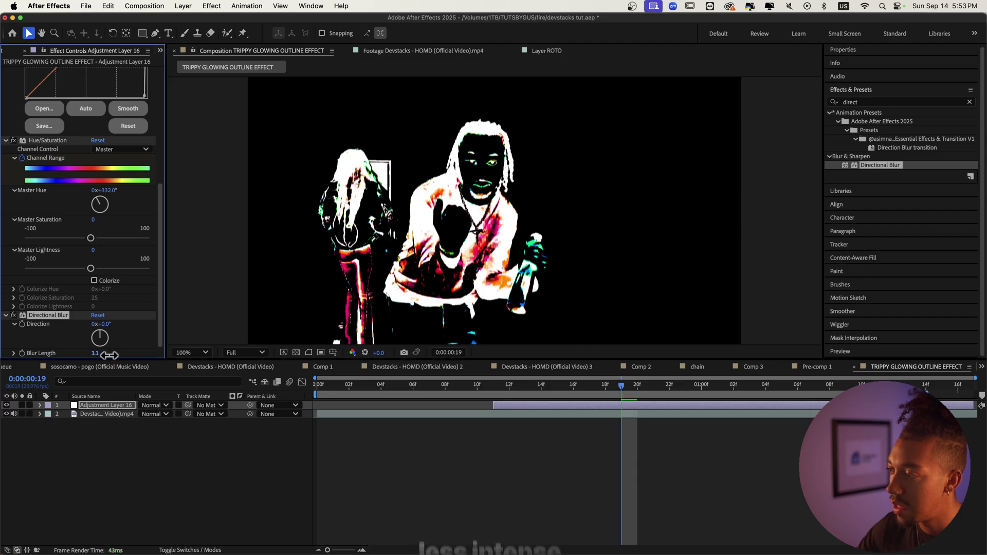
pyautogui.moveTo(47, 81); pyautogui.dragTo(50, 103)
pyautogui.moveTo(53, 280); pyautogui.dragTo(54, 281)
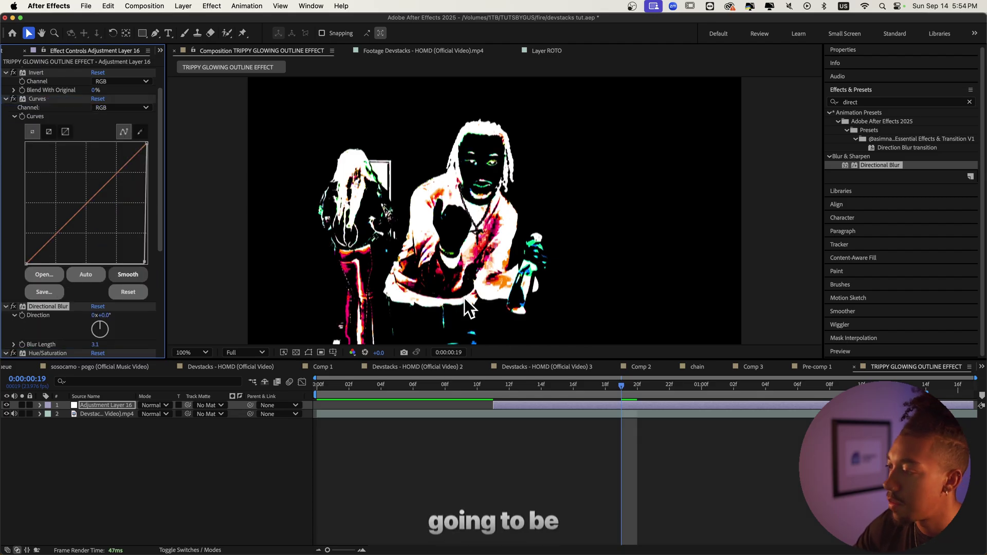
pyautogui.press('space')
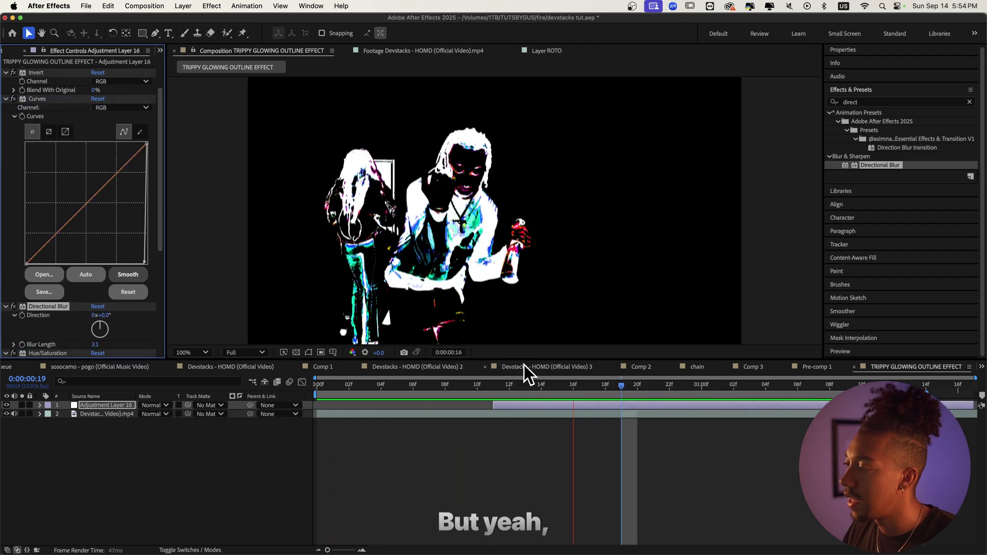
pyautogui.scroll(-6, 87, 231)
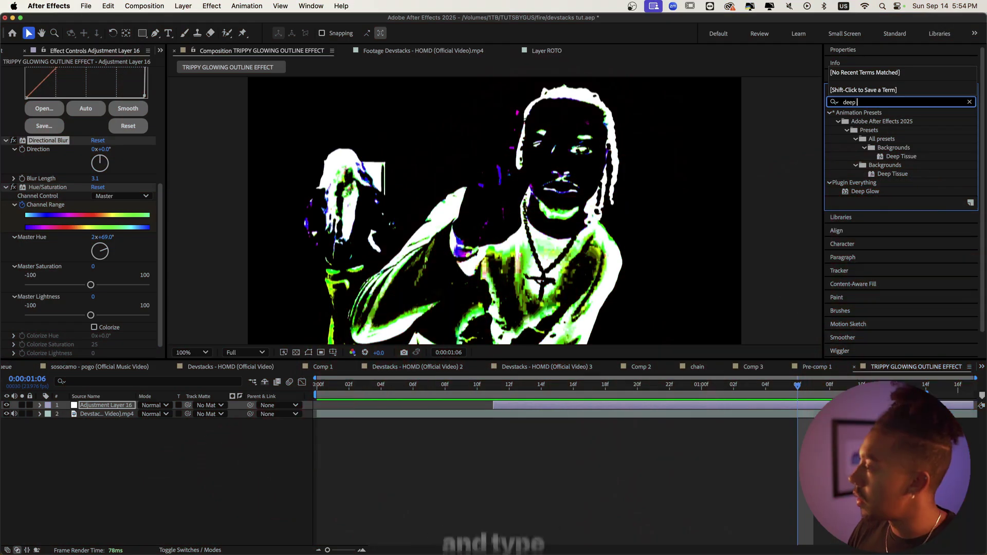
# Apply Deep Glow, lower its Exposure to 0.27, and preview from the start
pyautogui.write('g')
pyautogui.doubleClick(884, 122)
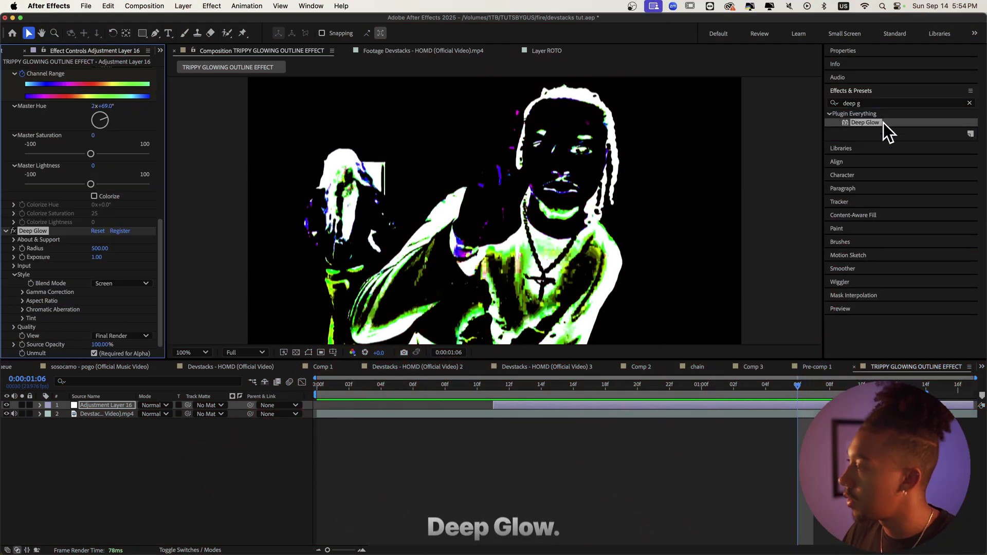
pyautogui.moveTo(90, 261); pyautogui.dragTo(104, 260)
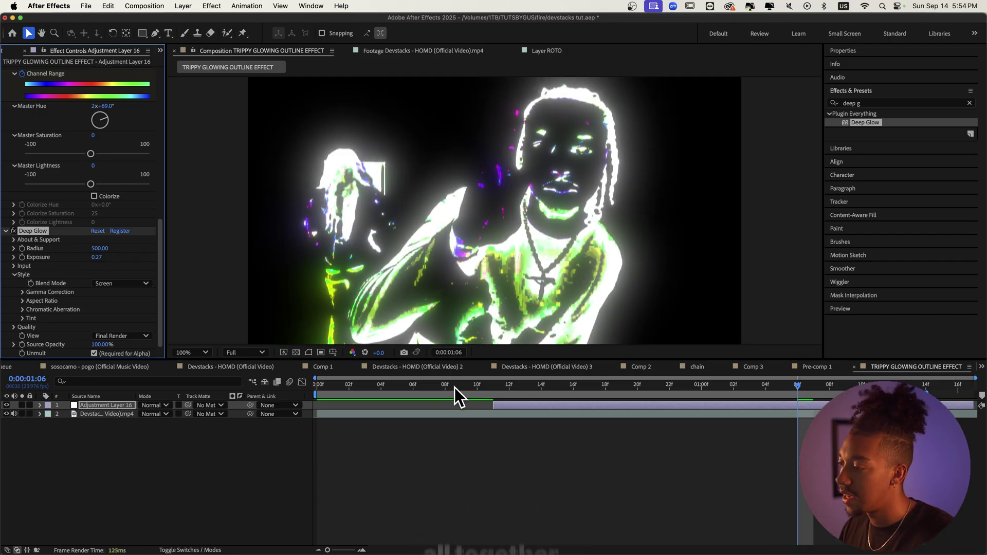
pyautogui.moveTo(454, 388); pyautogui.dragTo(232, 387)
pyautogui.press('space')
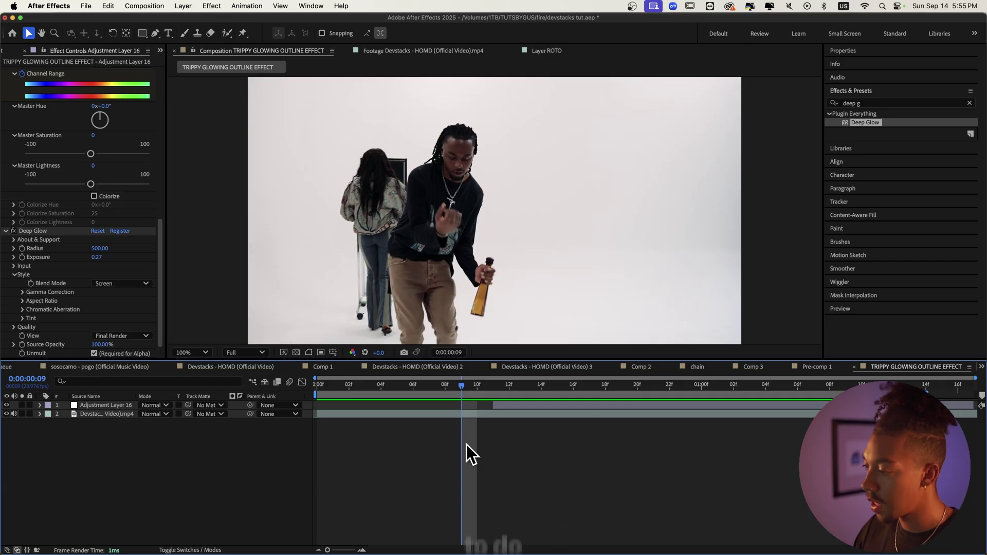
# Add Adjustment Layer 17 on top and browse to the NEW WAVE FX V2 user presets
pyautogui.click(617, 504)
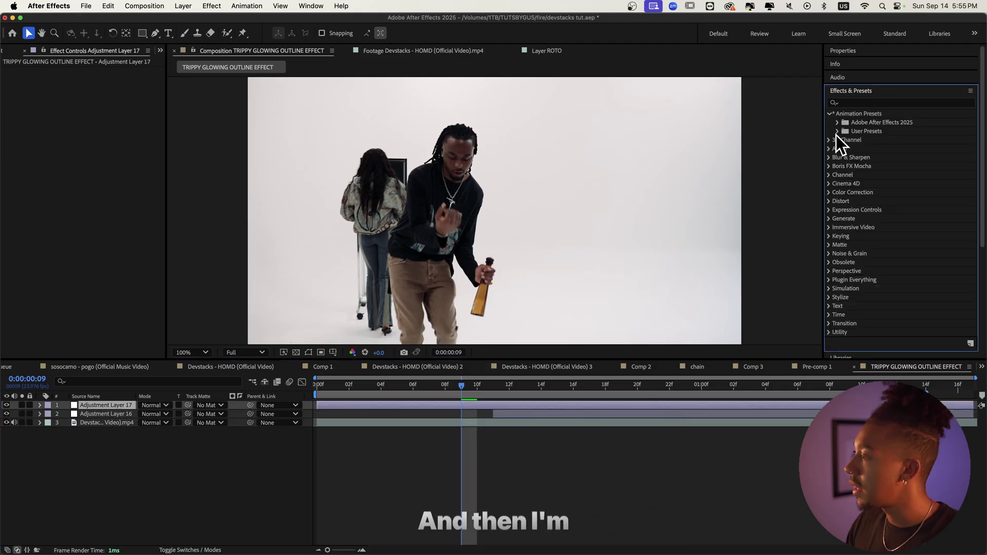
pyautogui.click(837, 131)
pyautogui.click(846, 172)
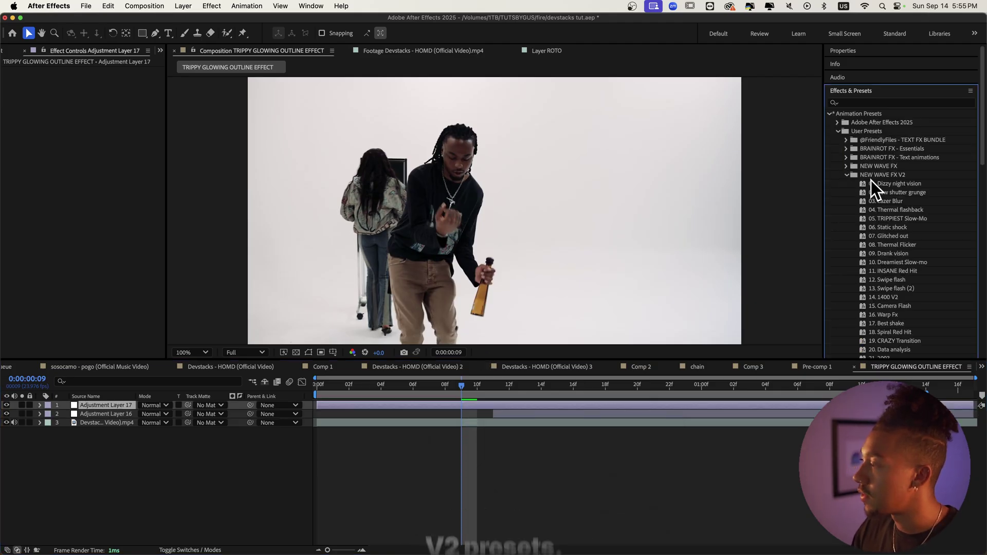
pyautogui.scroll(-3, 870, 181)
pyautogui.scroll(-2, 870, 180)
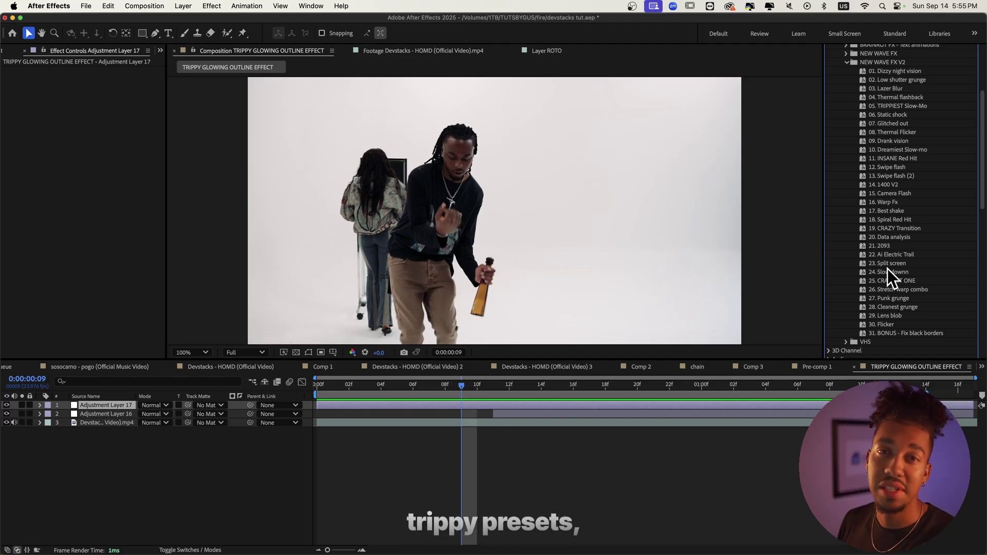
# Apply the '17. Best shake' preset to Adjustment Layer 17 and preview the shake
pyautogui.click(893, 212)
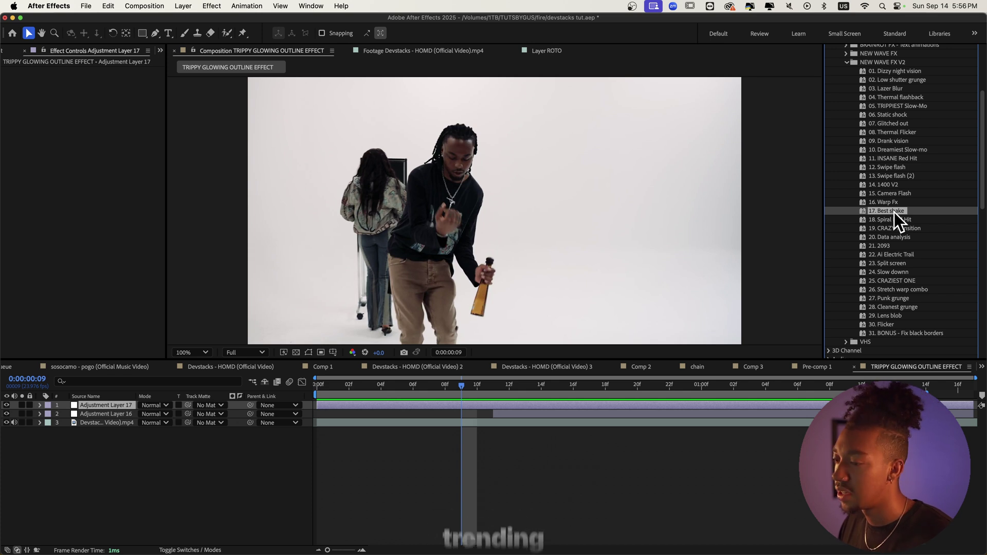
pyautogui.moveTo(894, 212)
pyautogui.mouseDown()
pyautogui.moveTo(844, 249)
pyautogui.moveTo(461, 395)
pyautogui.moveTo(465, 404)
pyautogui.moveTo(876, 204)
pyautogui.mouseUp()
pyautogui.moveTo(539, 385); pyautogui.dragTo(480, 402)
pyautogui.press('space')
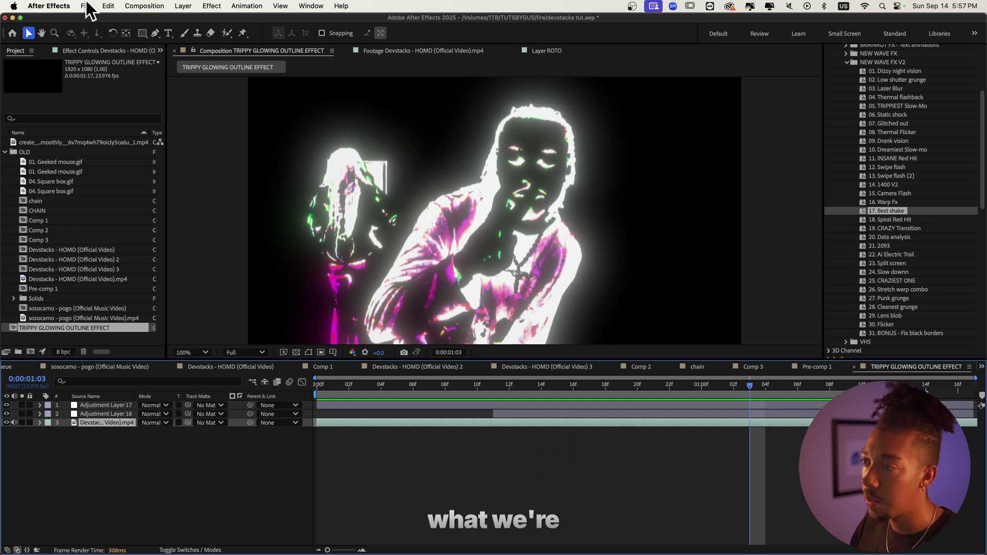
# Add an Exposure effect above Deep Glow with a wiggle(12,3) expression and preview
pyautogui.click(75, 53)
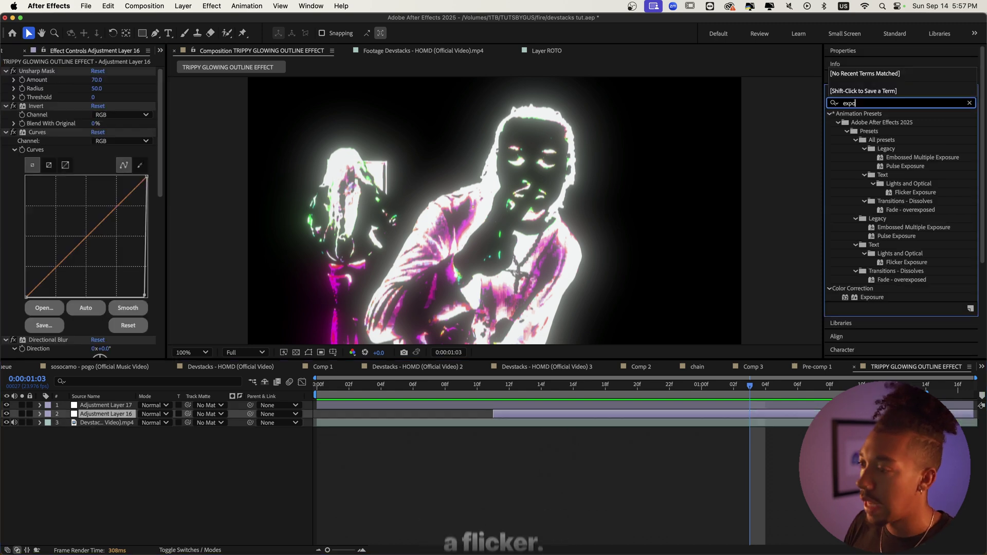
pyautogui.write('su')
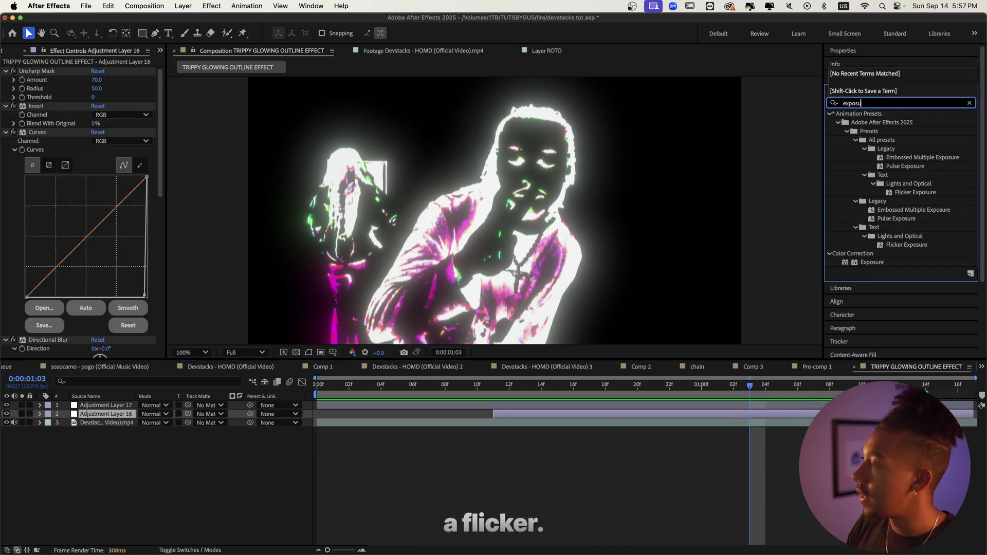
pyautogui.write('re')
pyautogui.moveTo(871, 257); pyautogui.dragTo(58, 158)
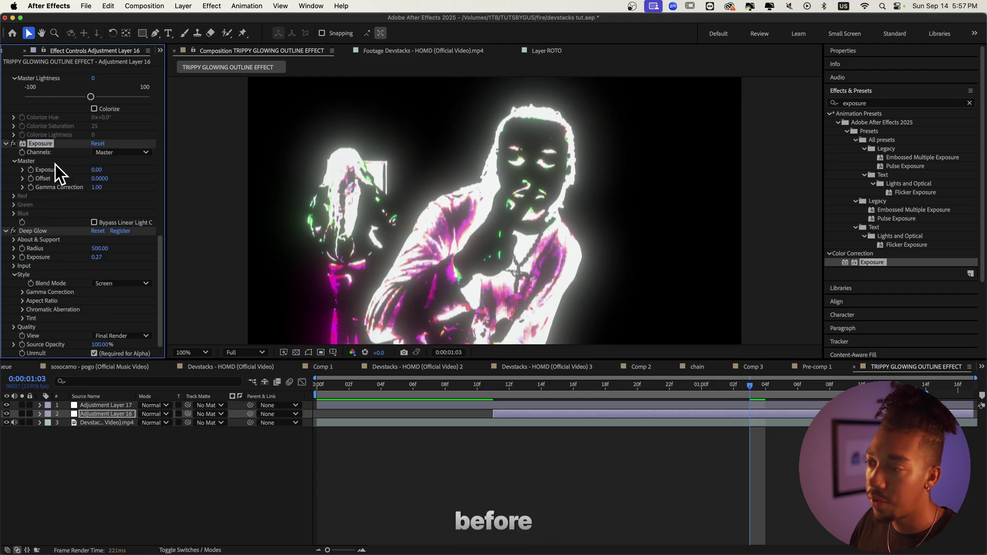
pyautogui.keyDown('alt'); pyautogui.click(32, 170); pyautogui.keyUp('alt')
pyautogui.write('wiggle(12)')
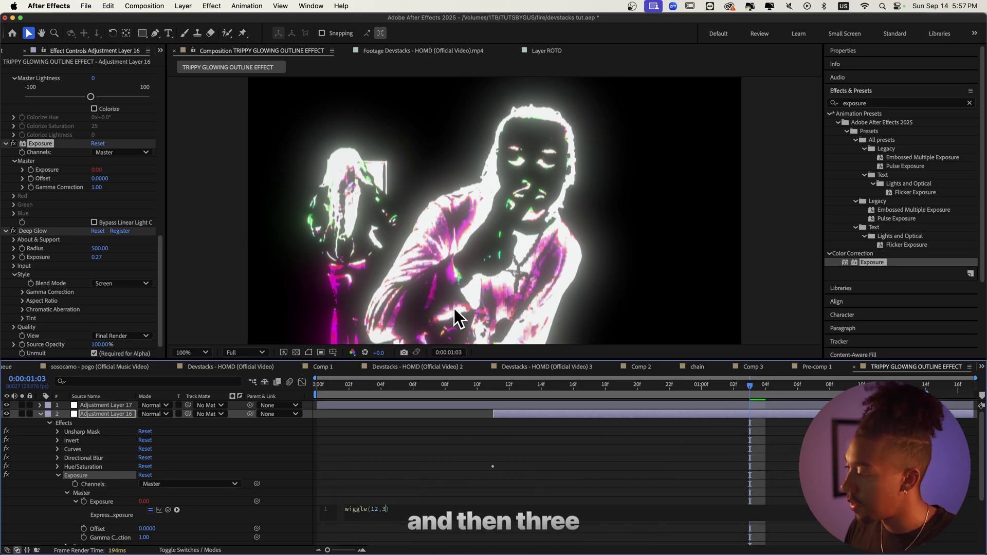
pyautogui.click(521, 413)
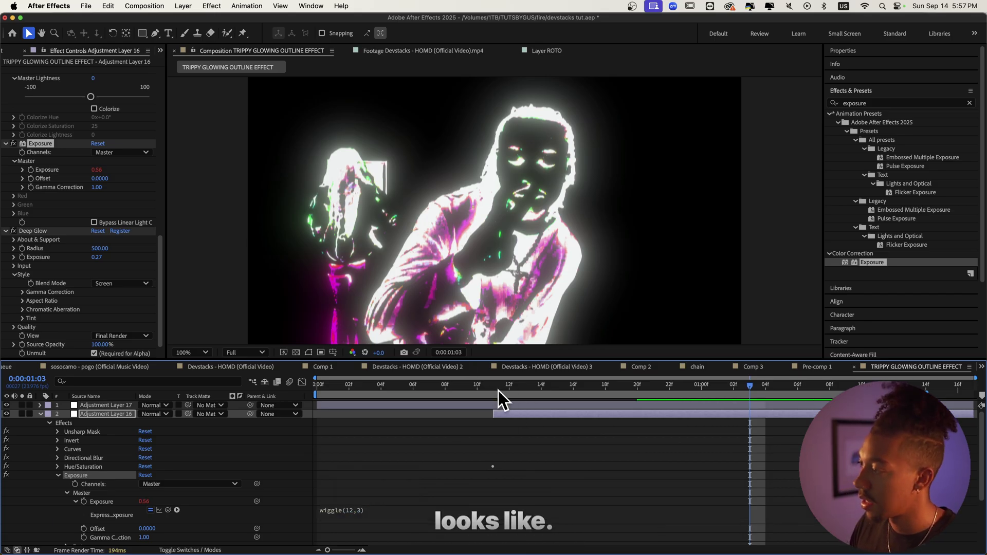
pyautogui.click(498, 391)
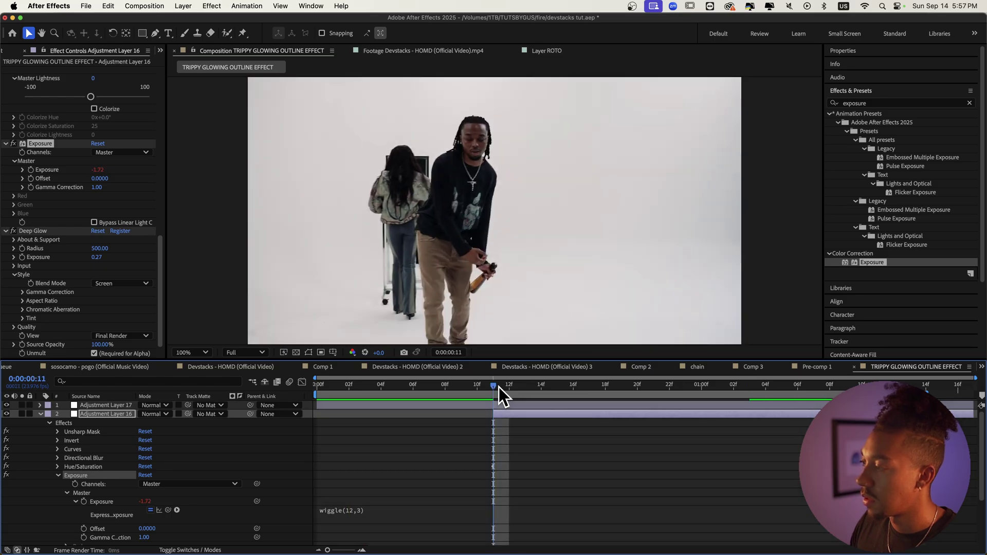
pyautogui.press('space')
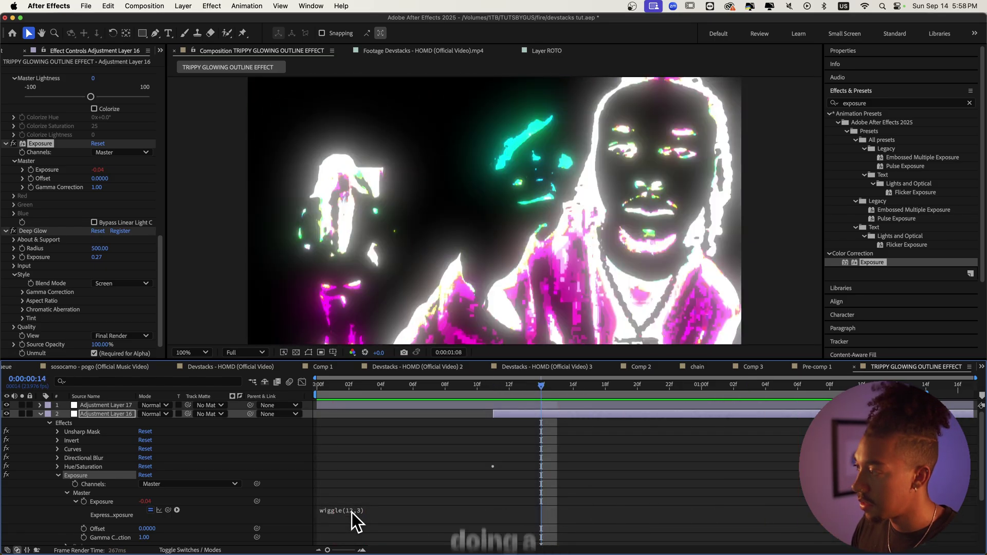
# Delete the amount 3 from the Exposure wiggle expression so it can become 5
pyautogui.click(352, 512)
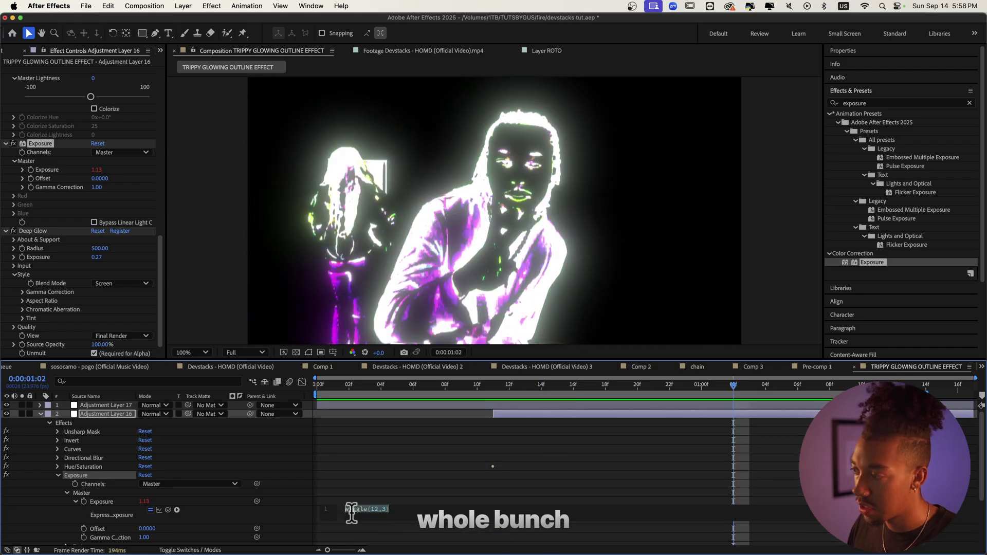
pyautogui.click(385, 509)
pyautogui.press('BackSpace')
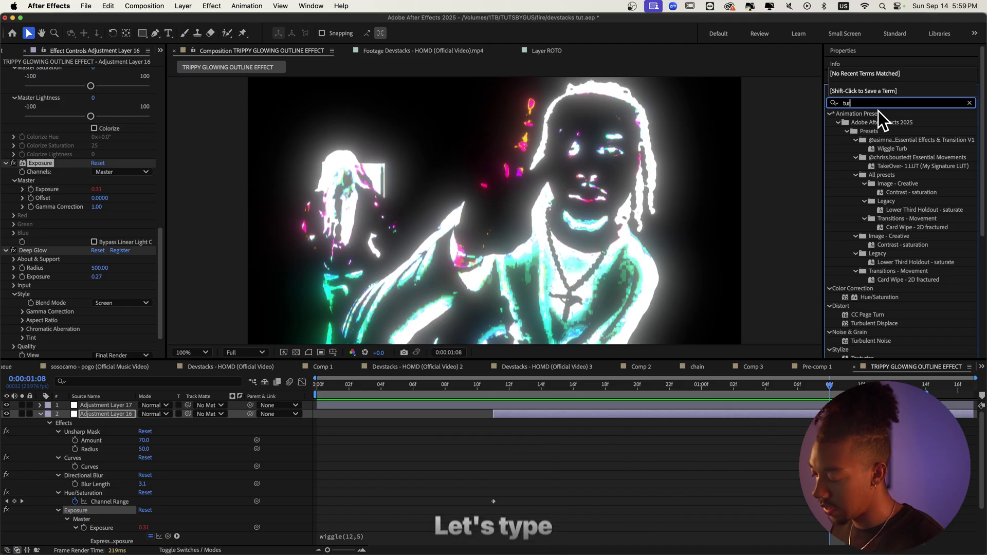
# Apply Turbulent Displace with Horizontal Displacement, Amount 770, and move it above Deep Glow
pyautogui.write('rbul')
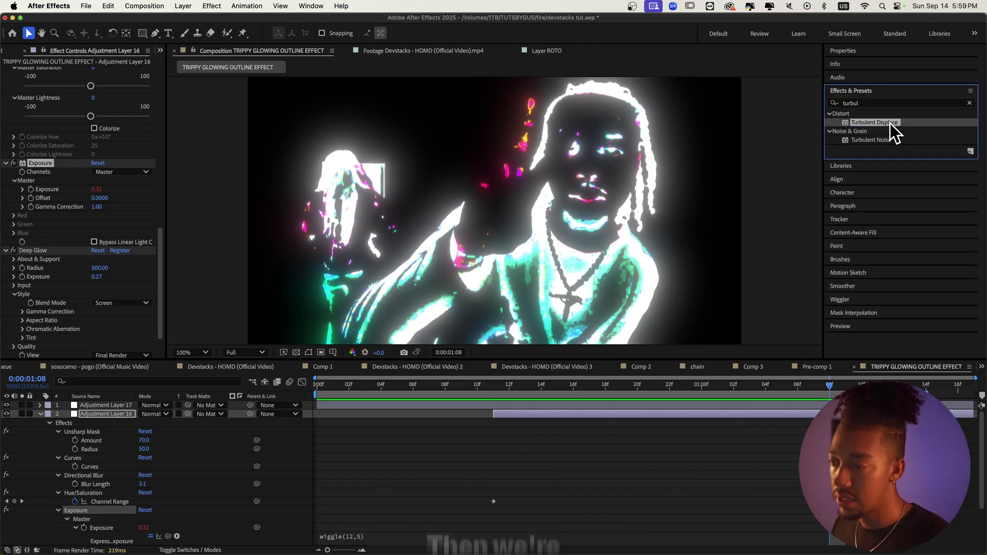
pyautogui.doubleClick(890, 123)
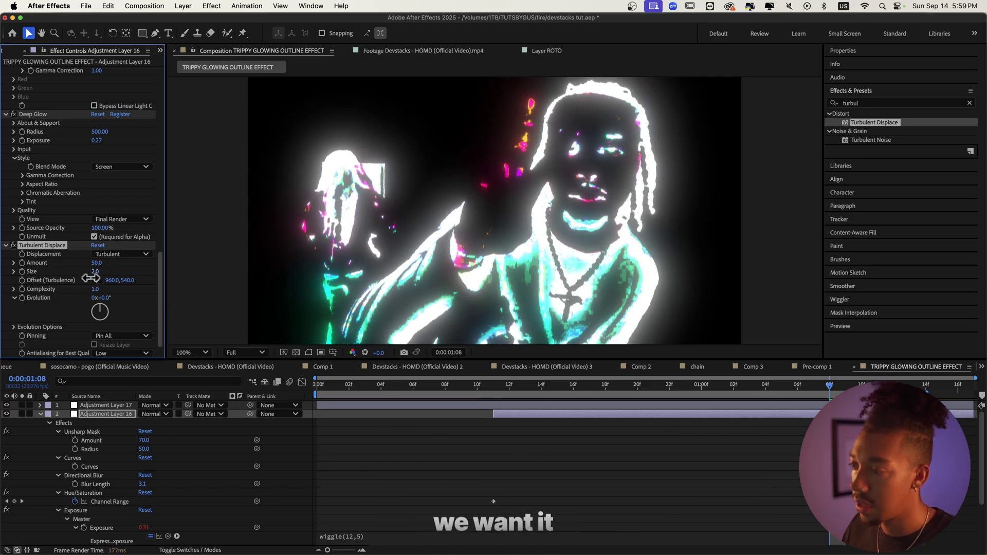
pyautogui.moveTo(100, 262); pyautogui.dragTo(165, 260)
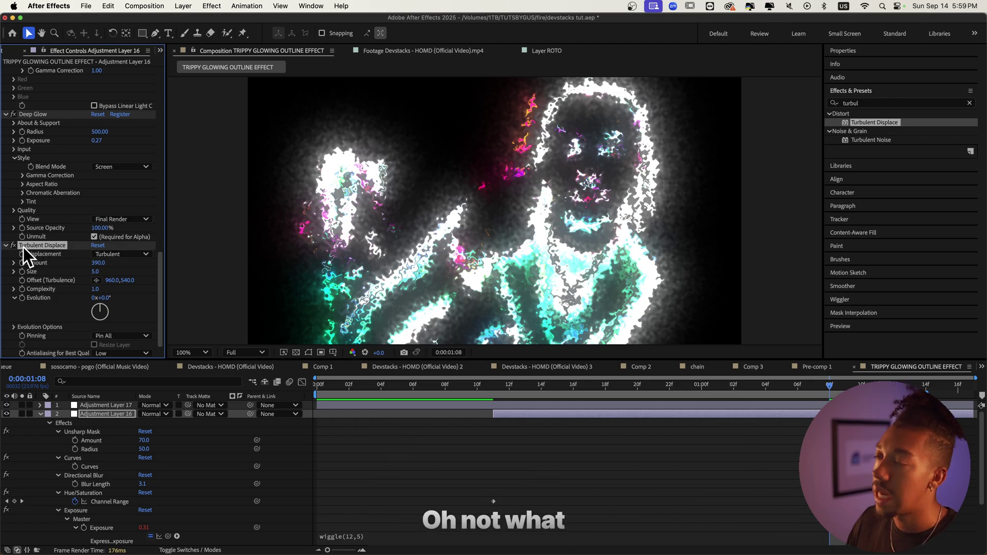
pyautogui.click(120, 255)
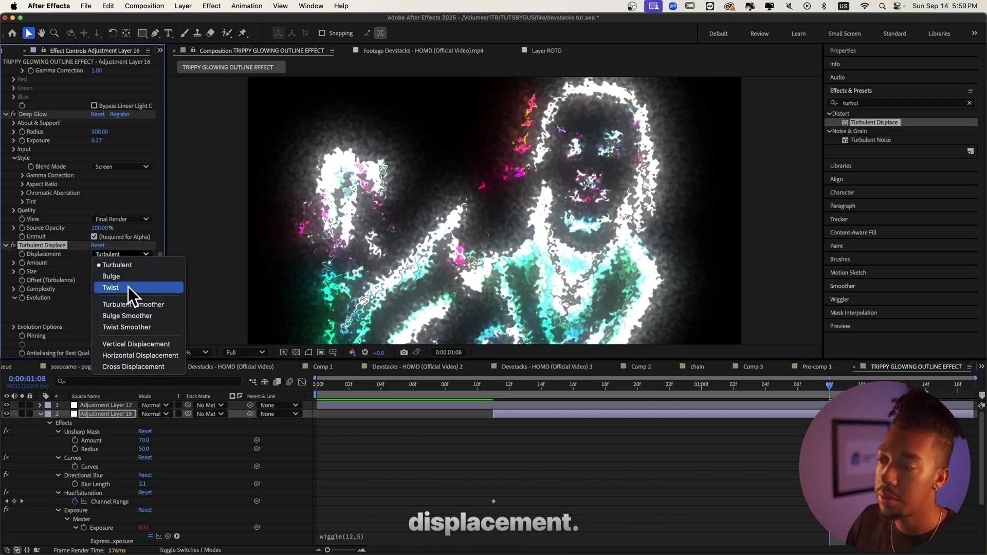
pyautogui.click(129, 355)
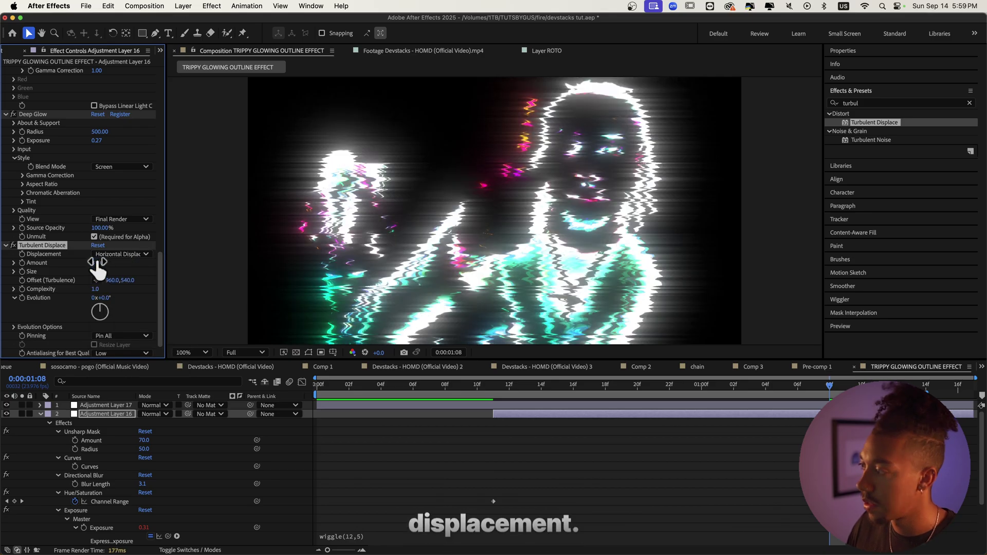
pyautogui.moveTo(108, 261); pyautogui.dragTo(85, 249)
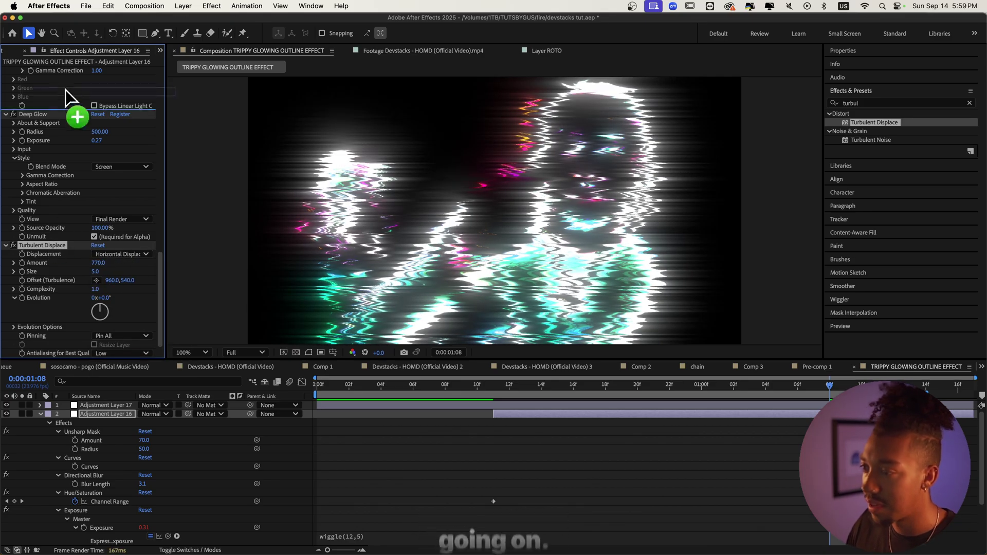
pyautogui.moveTo(66, 89); pyautogui.dragTo(67, 98)
# Set Turbulent Displace Size to 3 and drive it with wiggle(24,5), then check earlier frames
pyautogui.moveTo(94, 143); pyautogui.dragTo(75, 166)
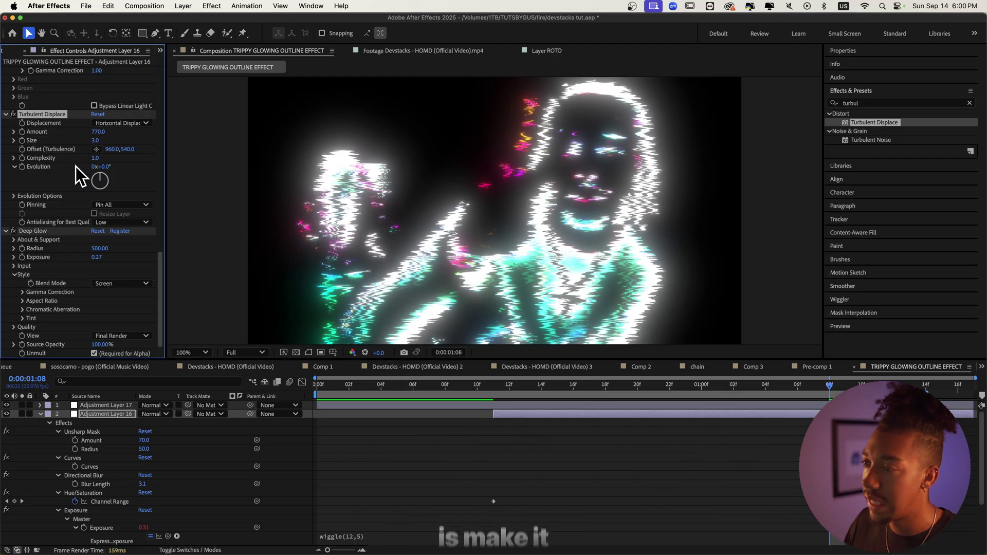
pyautogui.keyDown('alt'); pyautogui.click(22, 140); pyautogui.keyUp('alt')
pyautogui.write('wiggle(24,5')
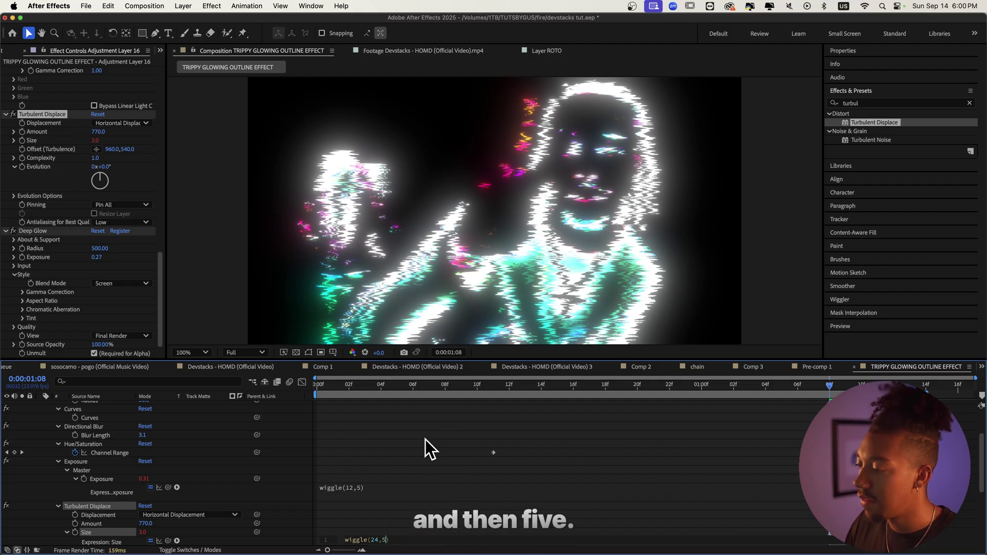
pyautogui.click(779, 389)
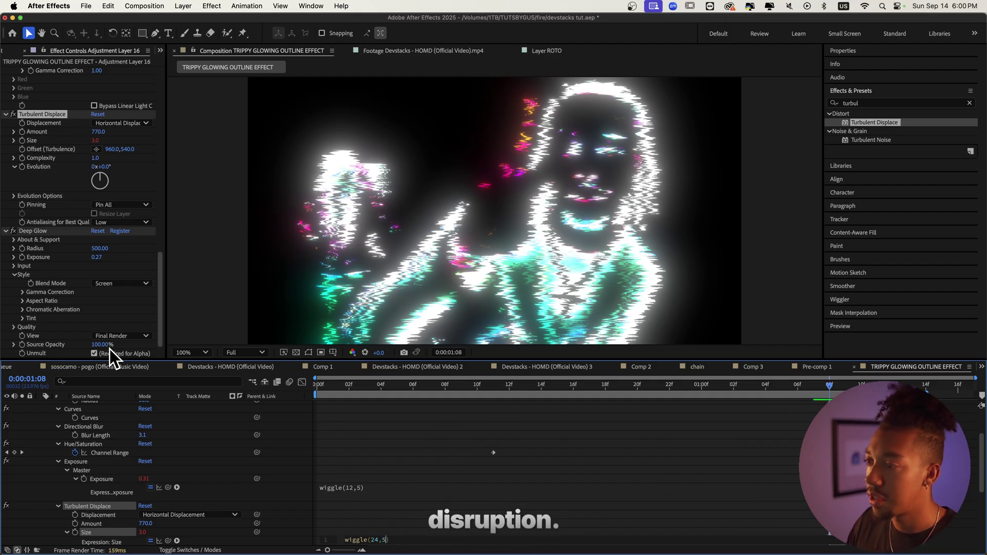
pyautogui.moveTo(782, 390); pyautogui.dragTo(205, 383)
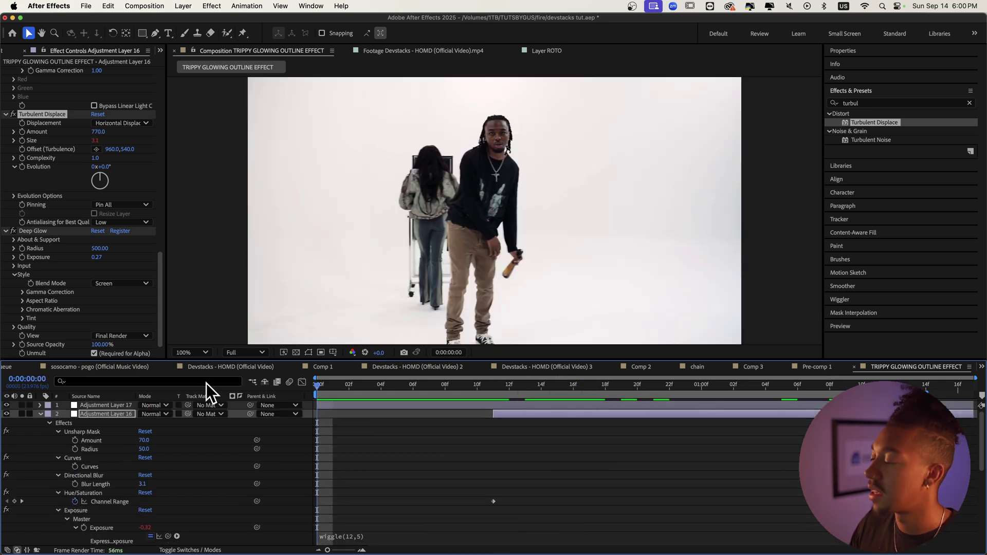
# Raise the Turbulent Displace Complexity to 9.4 and preview from the beginning
pyautogui.press('space')
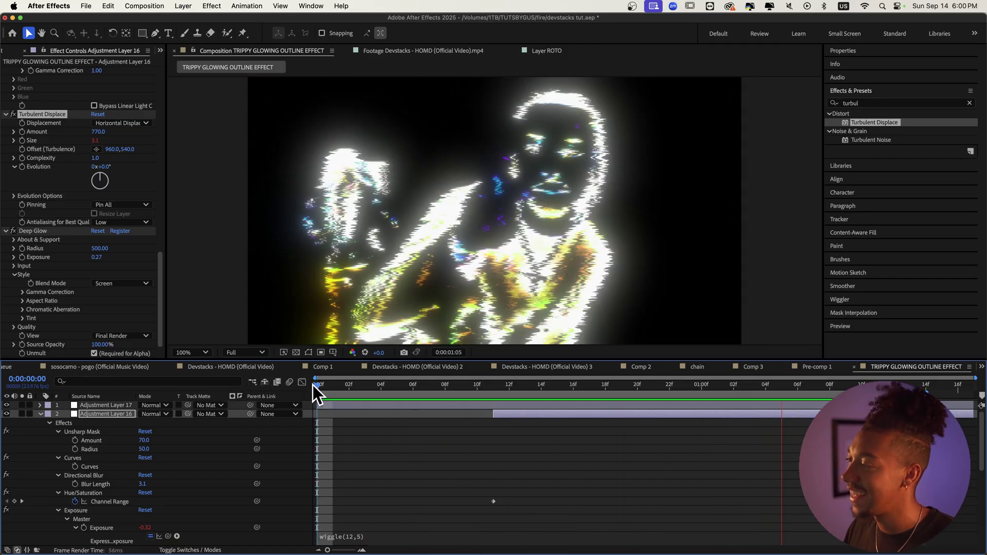
pyautogui.moveTo(748, 546)
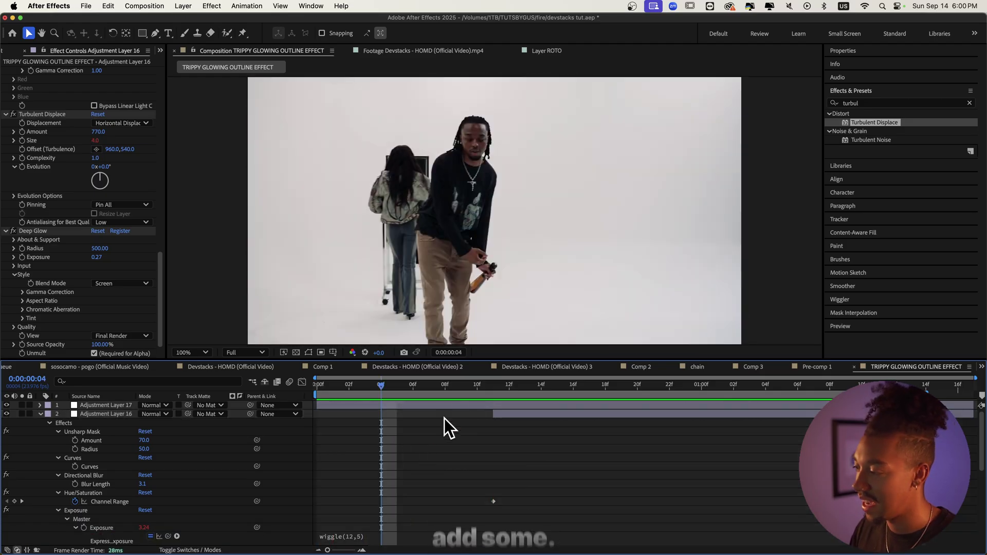
pyautogui.moveTo(95, 157); pyautogui.dragTo(460, 173)
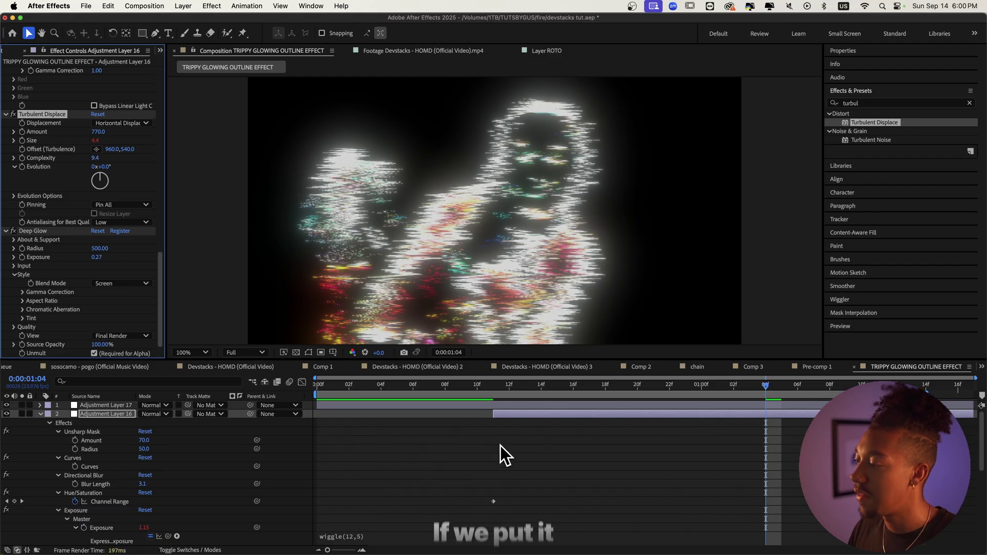
pyautogui.press('space')
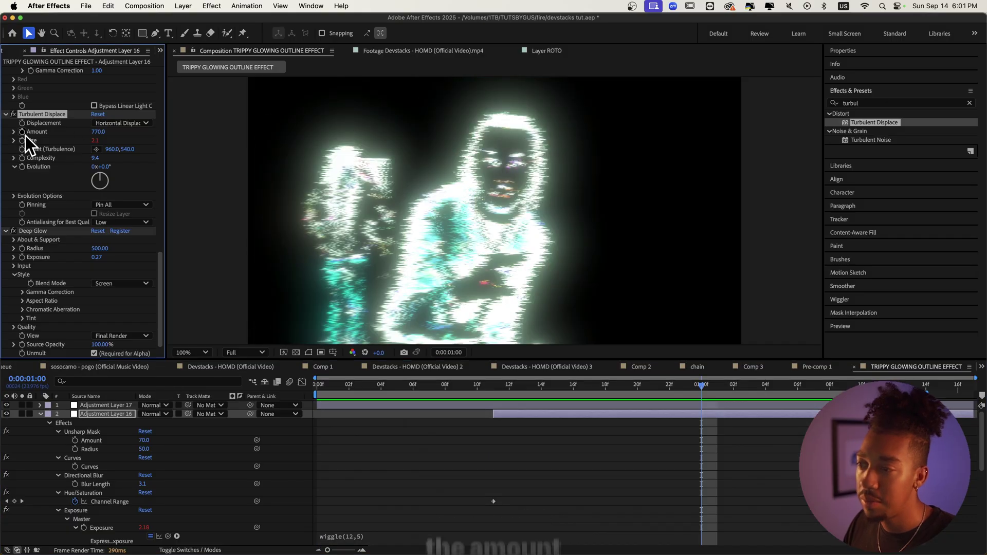
# Drive the Turbulent Displace Amount with wiggle(24,300) and preview the glitch
pyautogui.keyDown('alt'); pyautogui.click(23, 132); pyautogui.keyUp('alt')
pyautogui.write('wiggle(24,')
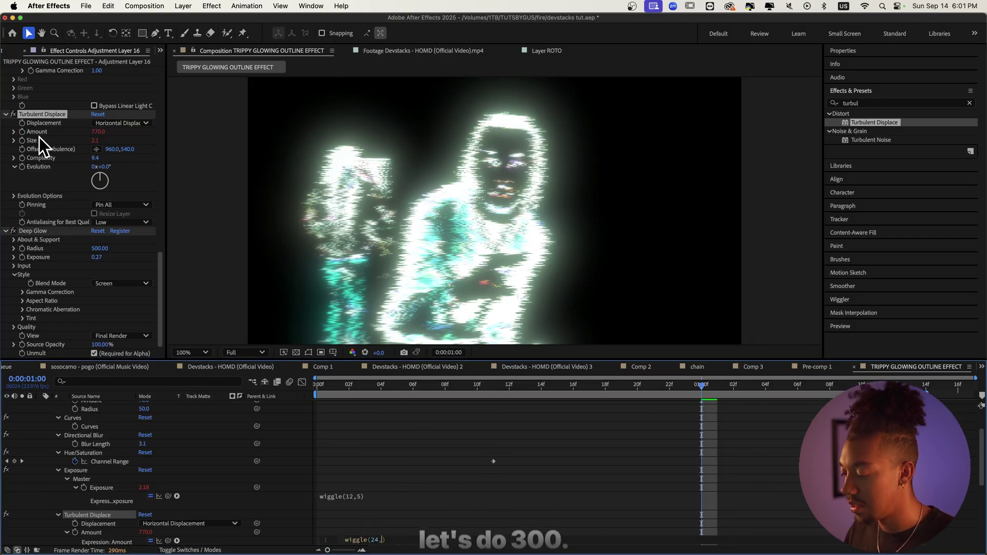
pyautogui.click(581, 437)
pyautogui.press('space')
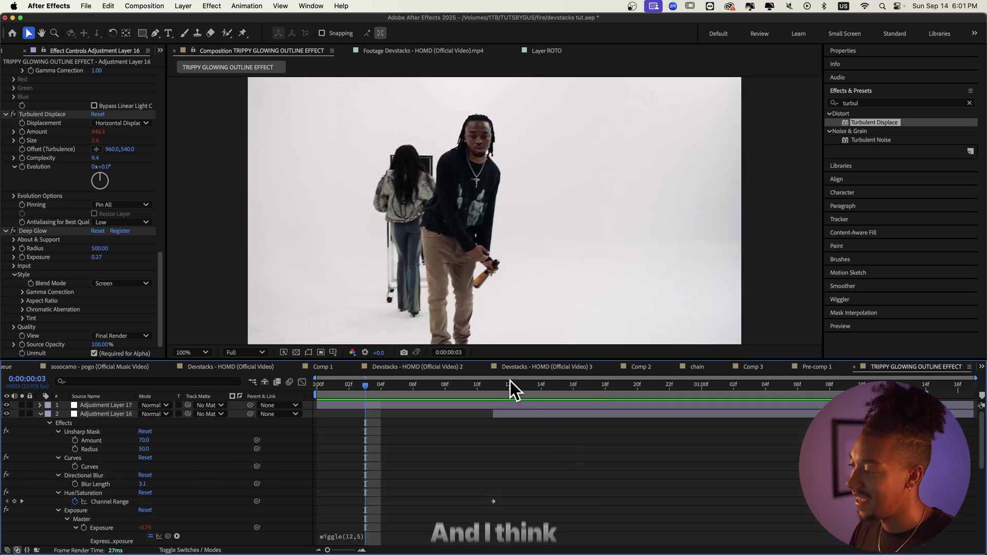
pyautogui.click(497, 382)
# Create Adjustment Layer 18 with Pixel Motion Blur (Shutter Angle 180, Samples 5), placed directly above the footage
pyautogui.rightClick(553, 448)
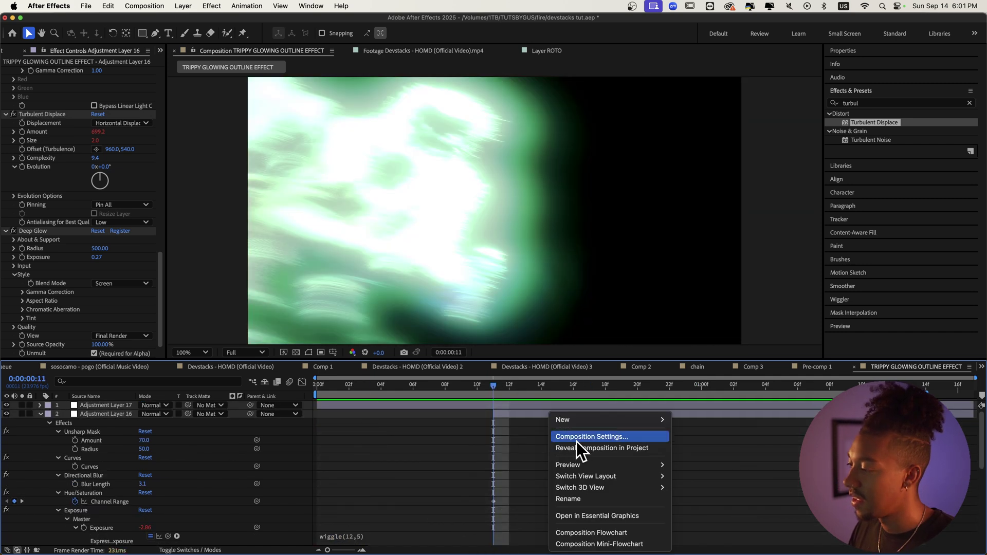
pyautogui.moveTo(642, 420)
pyautogui.click(691, 504)
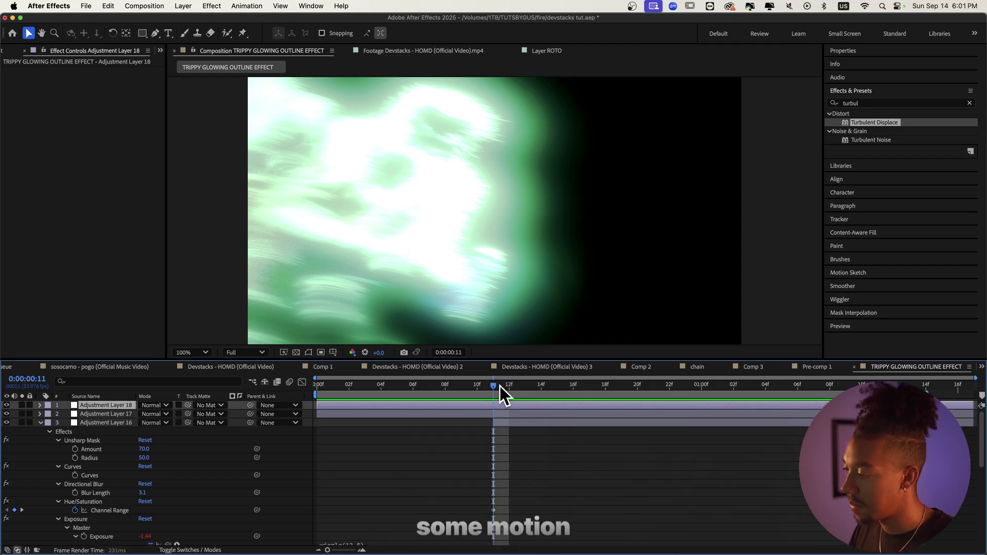
pyautogui.click(893, 97)
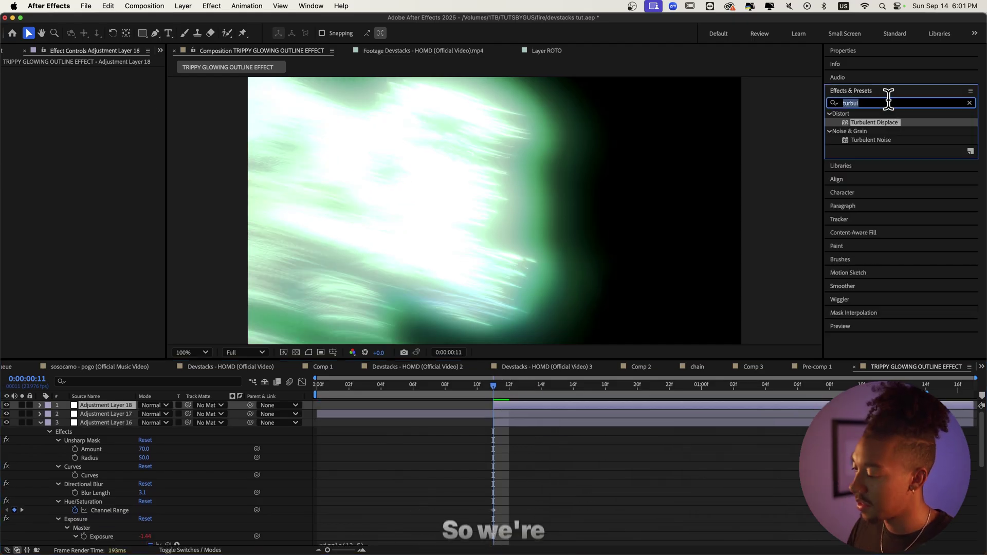
pyautogui.write('pixel mot')
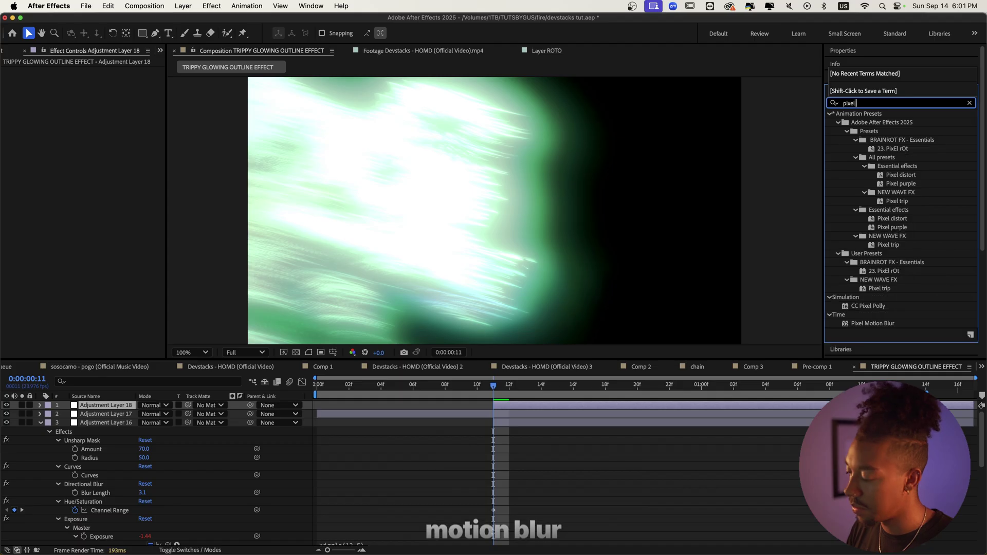
pyautogui.moveTo(872, 123); pyautogui.dragTo(81, 451)
pyautogui.press('space')
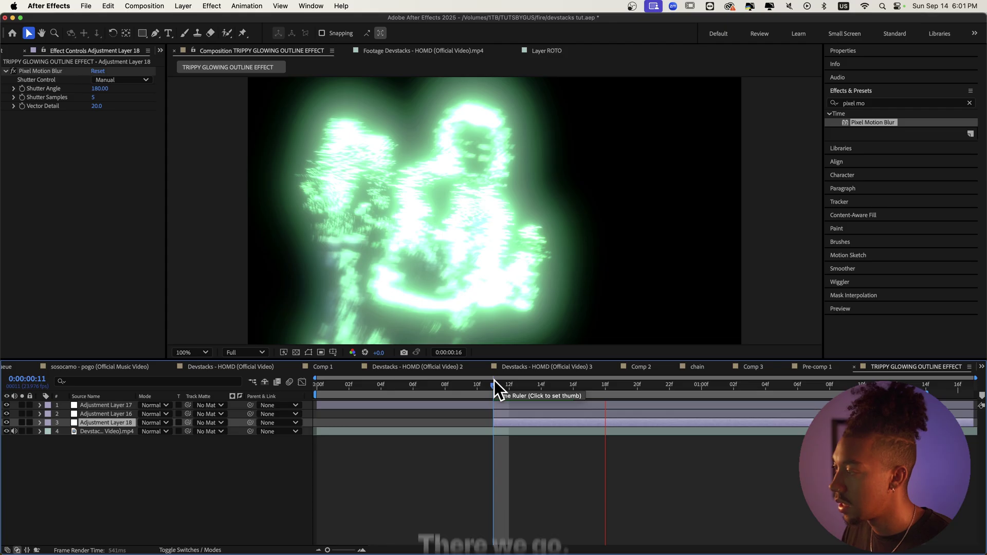